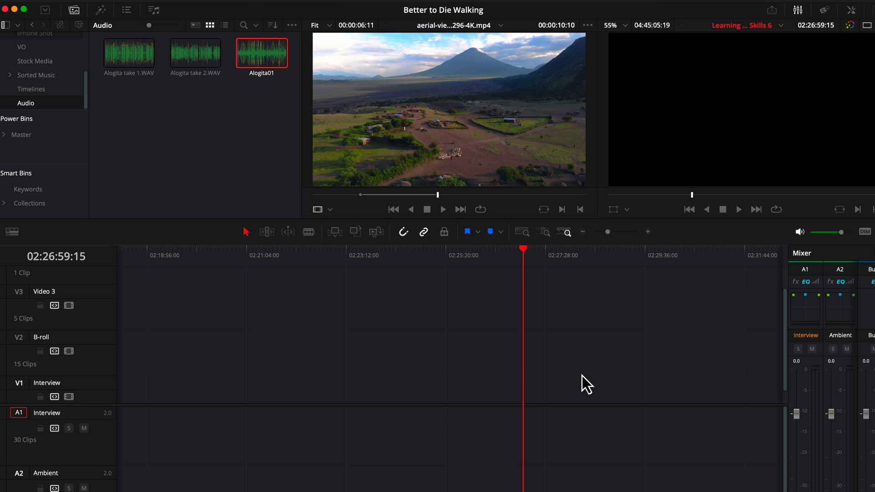
Step: Place the A021C322 interview clip from the Interviews bin on the V1 Interview track, starting between 02:21:04 and 02:23:12
scroll(26, 53, up, 4)
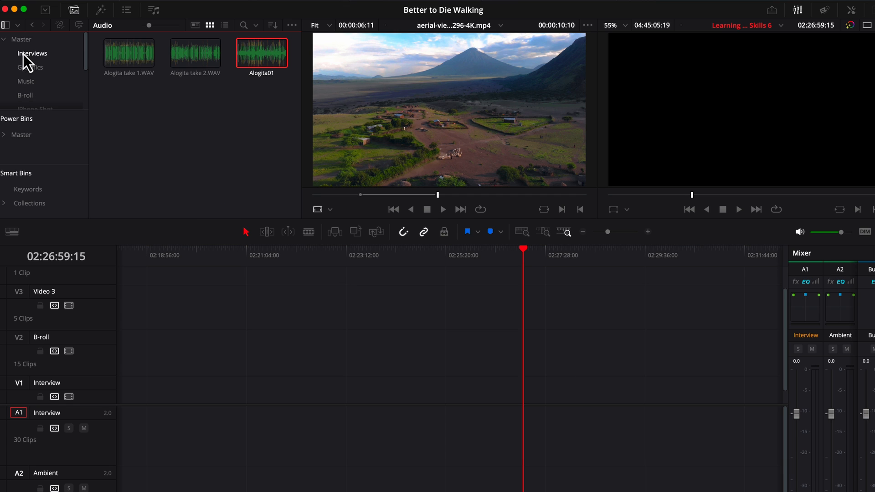
click(28, 54)
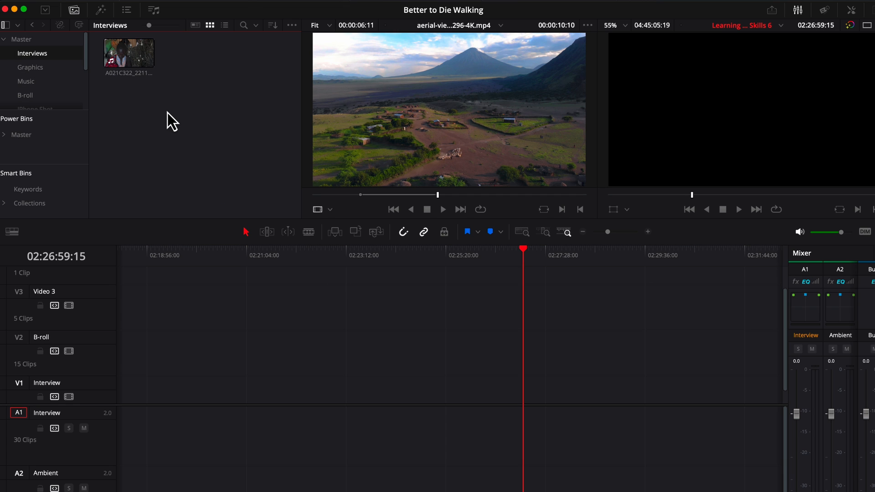
click(136, 58)
drag(330, 199, 339, 198)
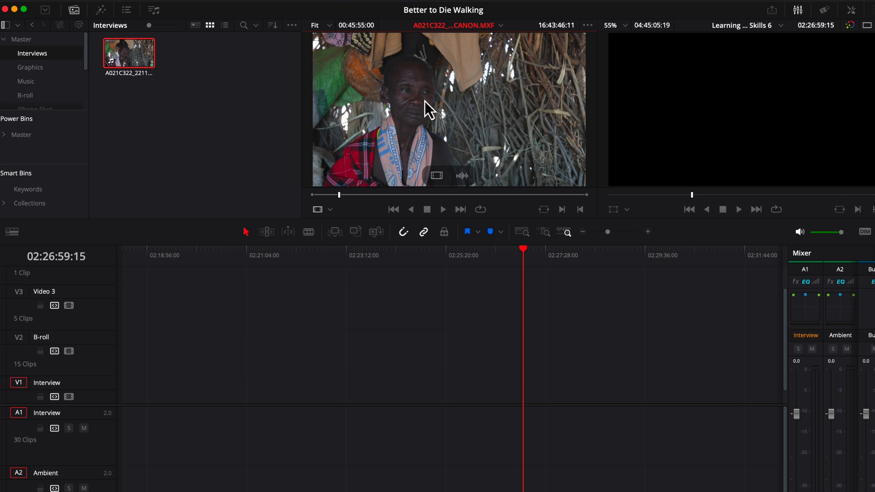
mouse_move(421, 102)
mouse_down()
mouse_move(419, 294)
mouse_move(362, 349)
mouse_move(277, 368)
mouse_move(406, 94)
mouse_move(445, 96)
mouse_move(415, 90)
mouse_up()
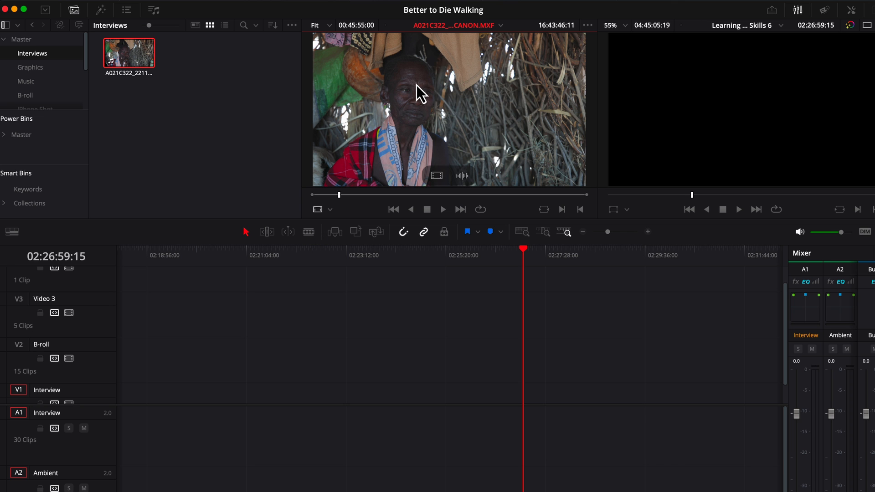
drag(416, 85, 272, 415)
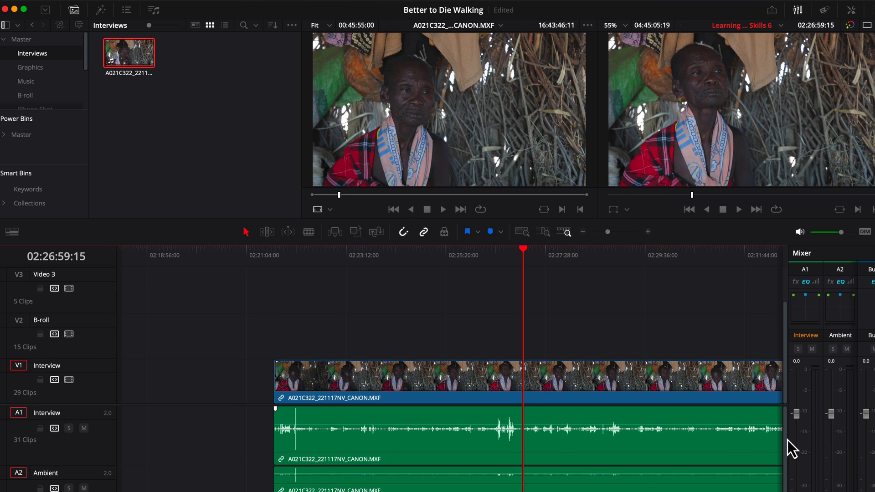
Step: Delete the interview clip's extra audio channels from A2 downward, keeping only the channel on A1
scroll(785, 442, down, 2)
scroll(795, 446, up, 1)
mouse_move(798, 452)
mouse_down()
mouse_move(789, 431)
mouse_move(786, 450)
mouse_move(791, 423)
mouse_move(793, 456)
mouse_up()
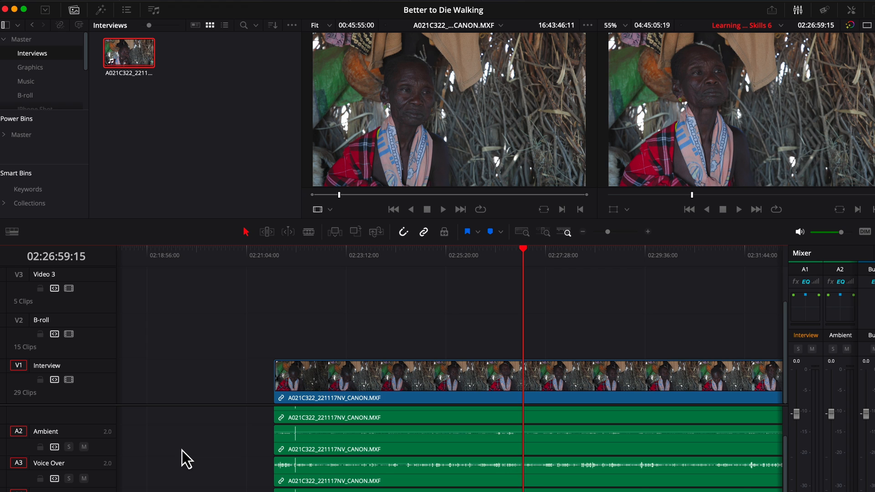
drag(163, 445, 314, 491)
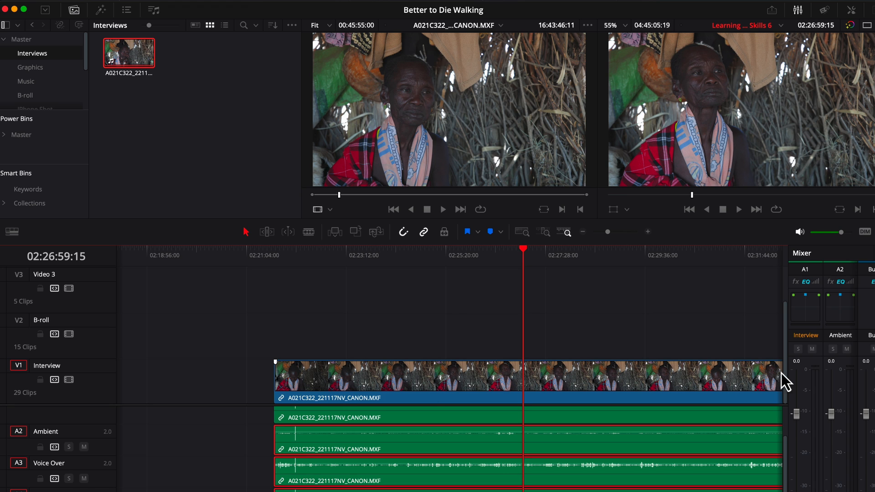
drag(786, 447, 792, 425)
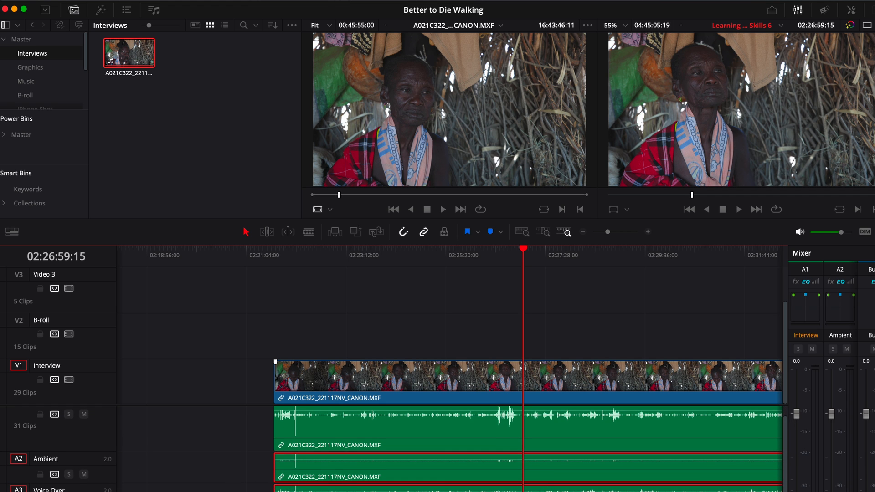
key(Delete)
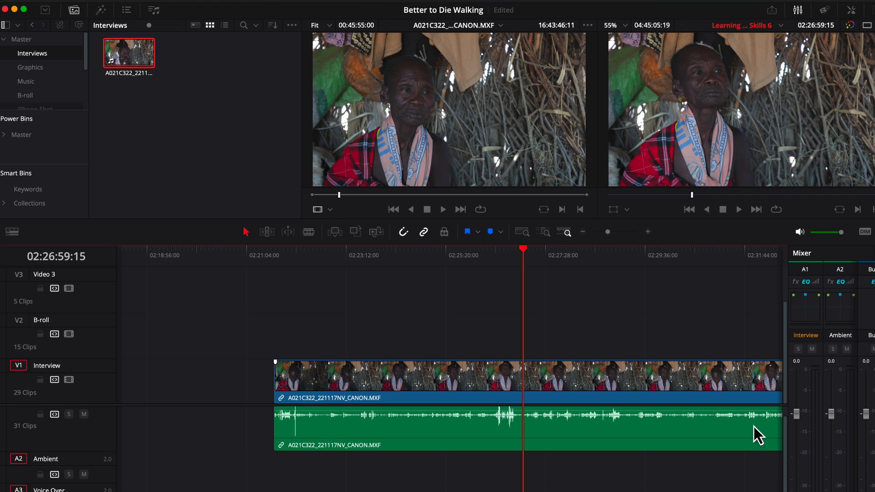
drag(787, 436, 786, 425)
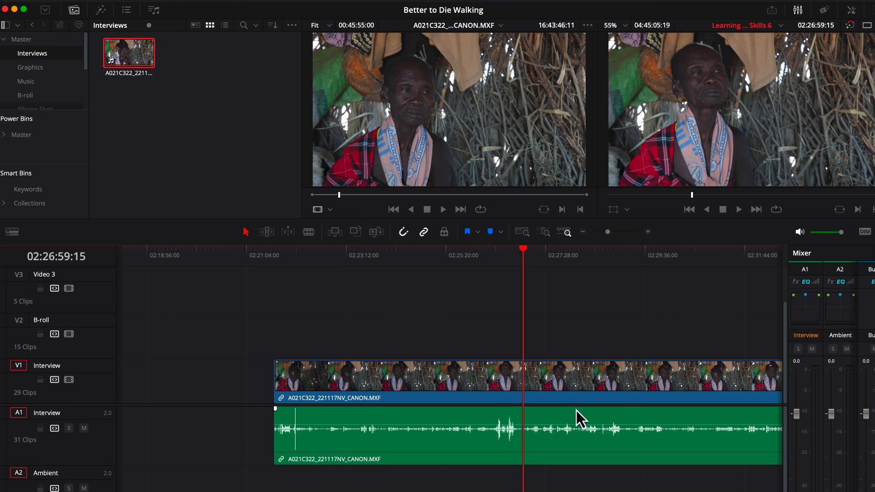
Step: Play the interview's camera audio around 02:26:18 with the system volume raised to judge its sound
drag(521, 253, 505, 294)
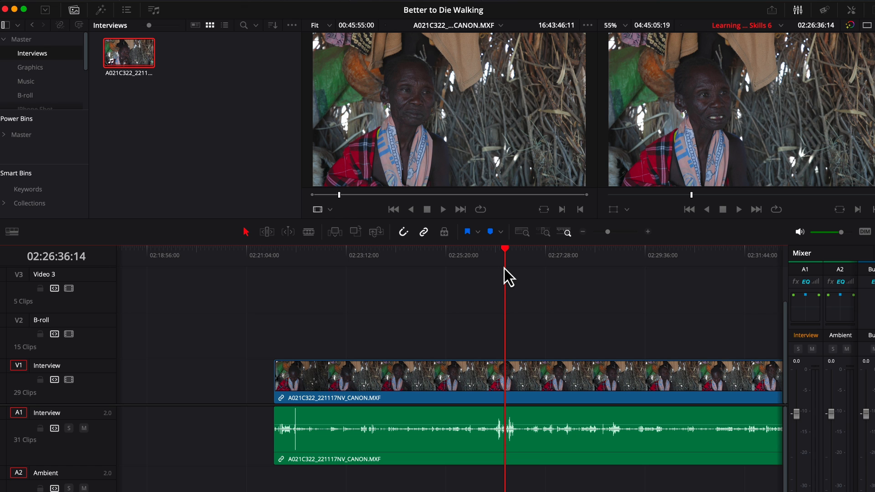
click(491, 255)
key(space)
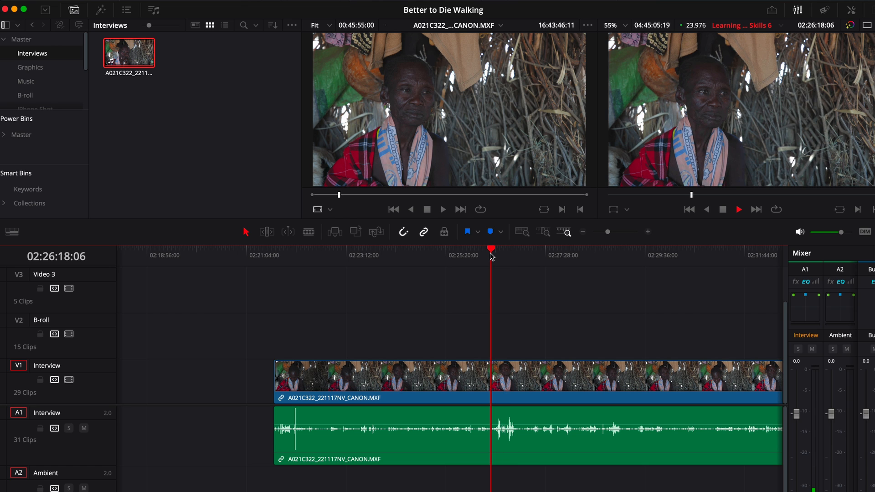
key(XF86AudioRaiseVolume)
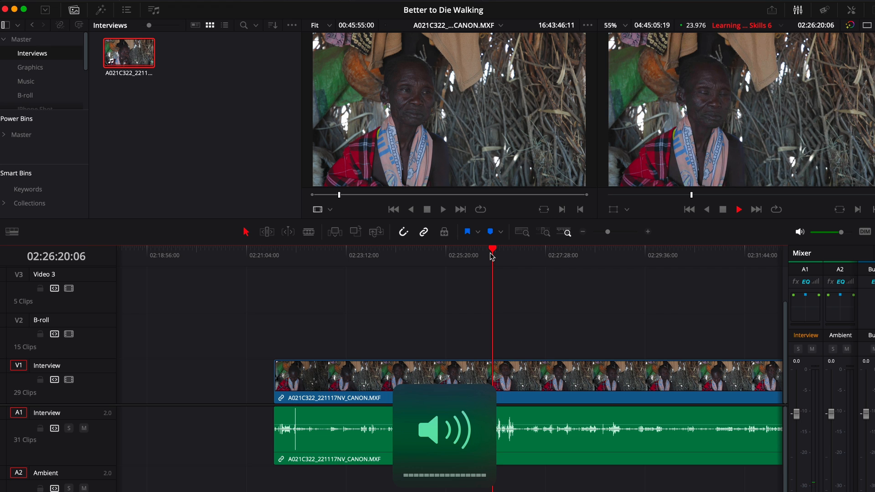
key(space)
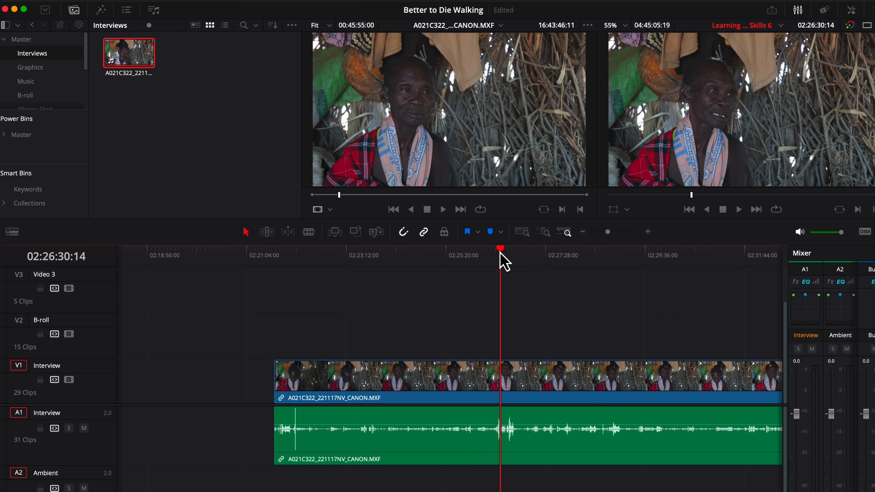
click(496, 253)
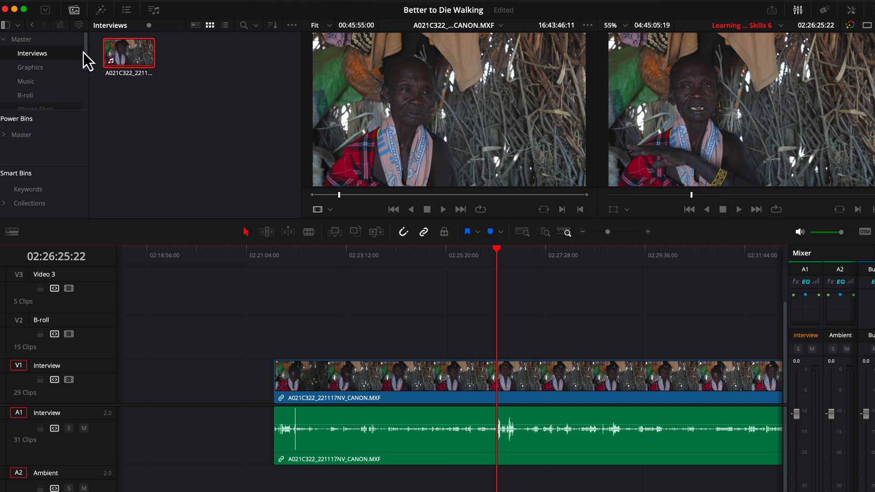
Step: Place the Alogita01 recording from the Audio bin on the A2 Ambient track, lined up with the interview clip's start
drag(83, 53, 86, 151)
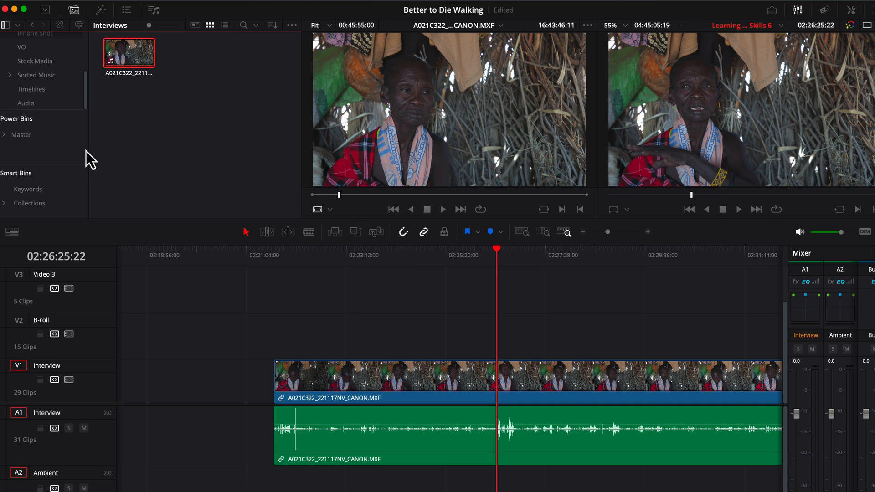
click(23, 104)
drag(270, 100, 276, 491)
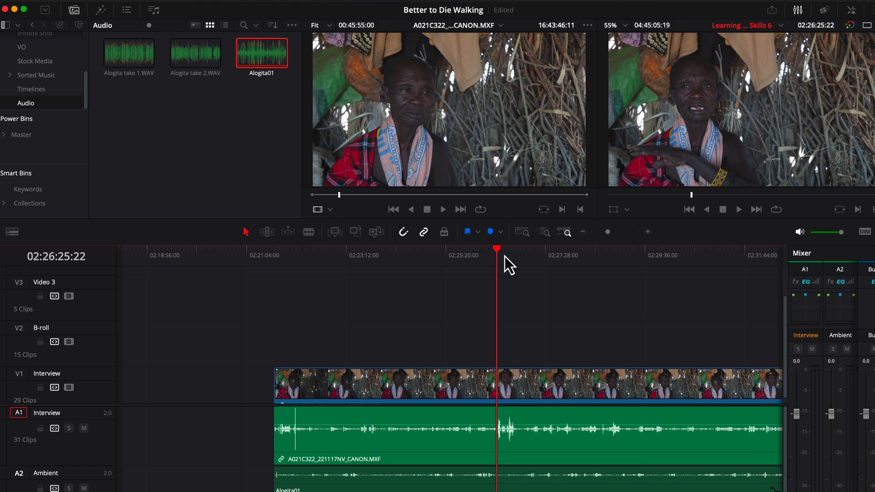
Step: Shift Alogita01 slightly later on A2 and position the playhead just after the camera audio's sharp spike at 02:22:06:07
drag(497, 250, 304, 282)
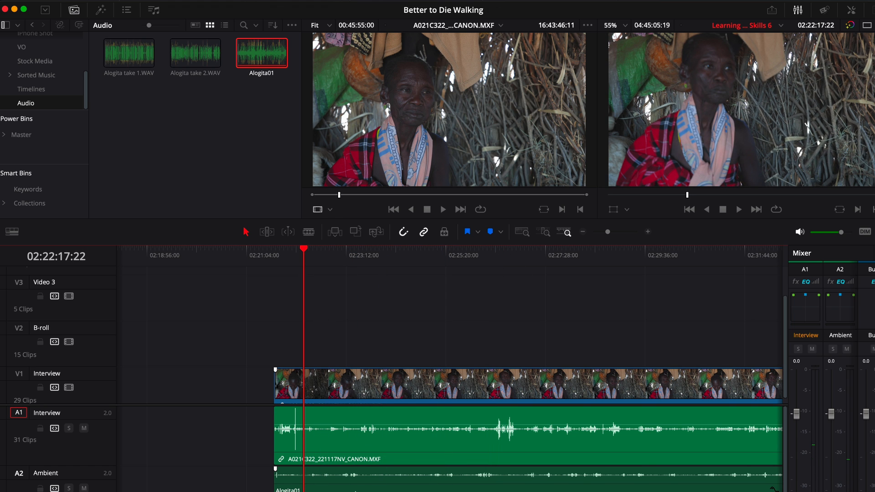
drag(318, 488, 332, 489)
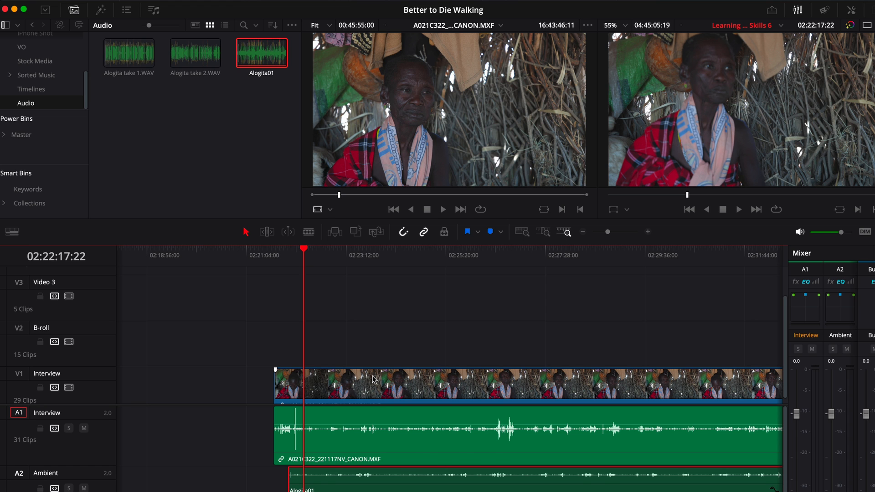
key(super+equal)
key(super+equal)
key(super+equal)
key(super+equal)
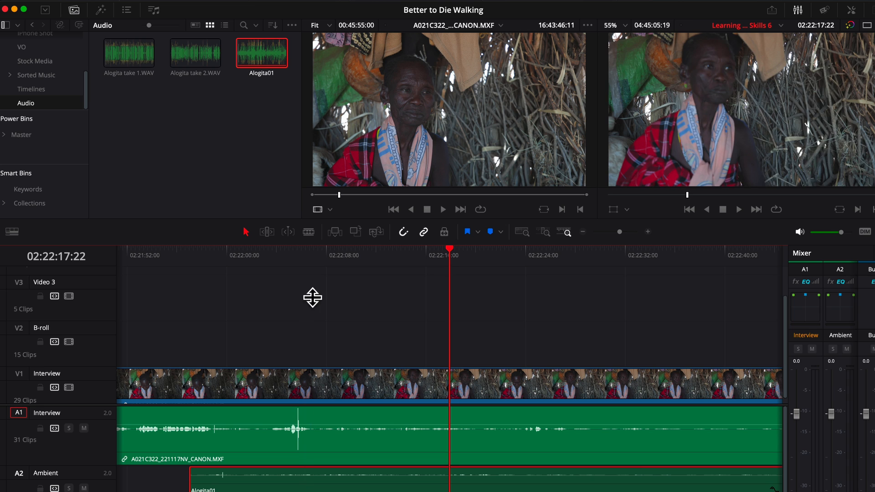
click(295, 292)
drag(295, 289, 304, 323)
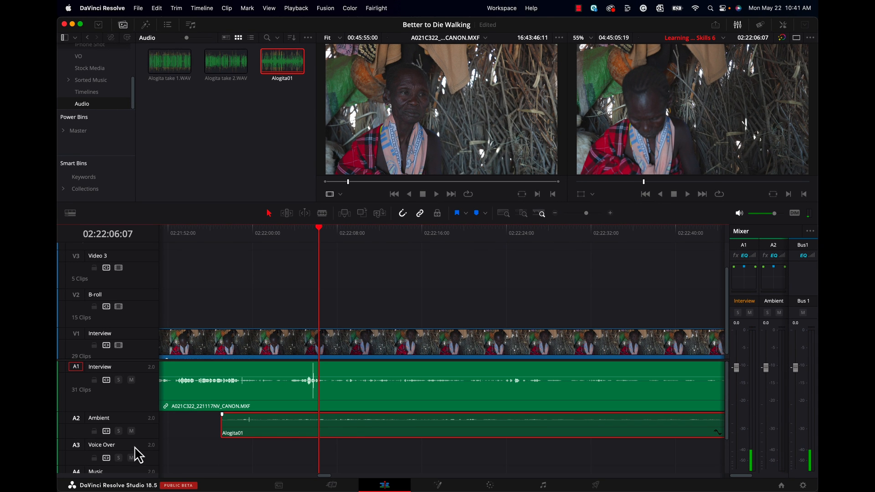
Step: Enlarge the A2 track and align Alogita01's sharp spike with the matching camera audio spike near 02:22:05
drag(143, 438, 138, 469)
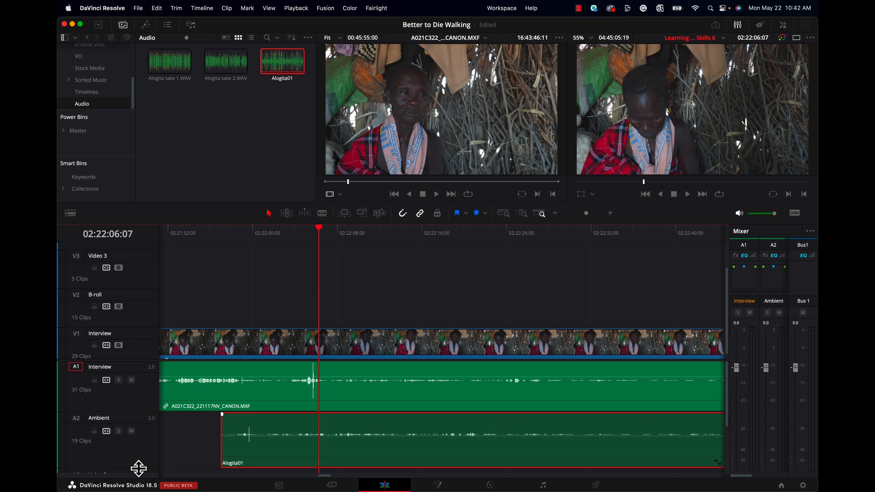
drag(286, 451, 351, 448)
drag(317, 232, 313, 236)
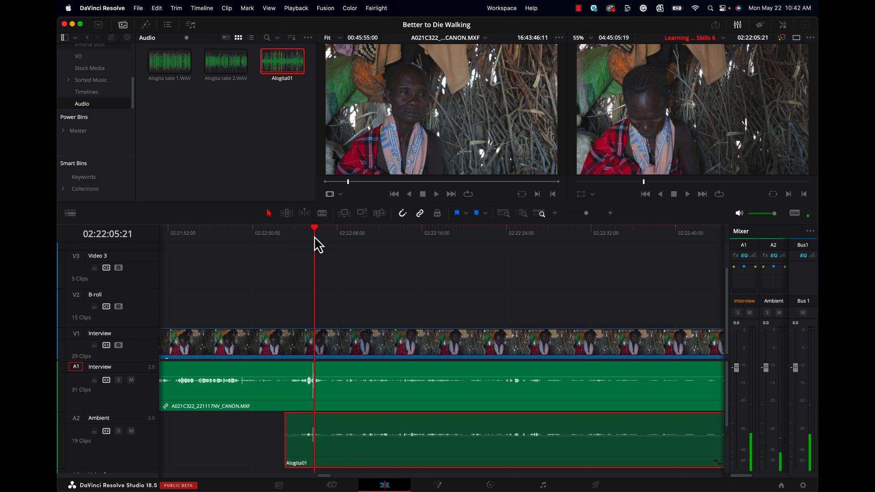
key(super+equal)
key(super+equal)
key(super+equal)
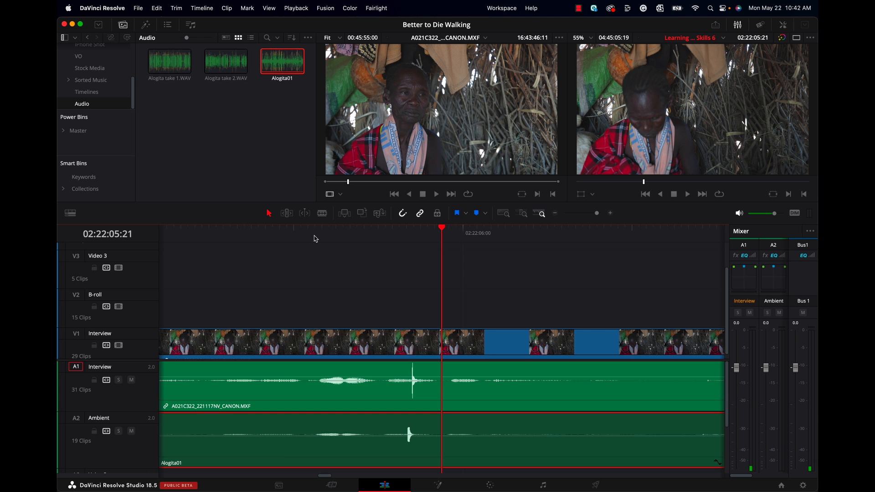
mouse_move(602, 214)
mouse_down()
mouse_move(572, 219)
mouse_move(611, 215)
mouse_up()
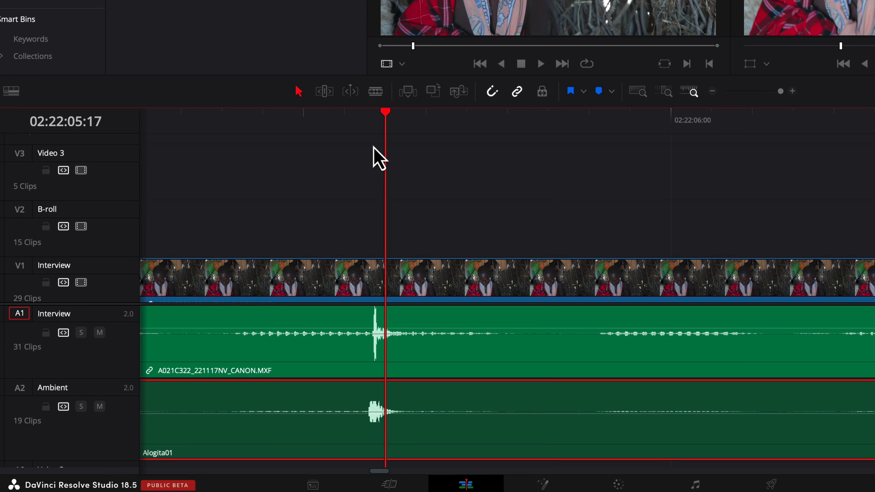
Step: Move Alogita01 straight up from A2 to A1 without shifting it in time, overwriting the camera audio from 02:22:03:02
key(space)
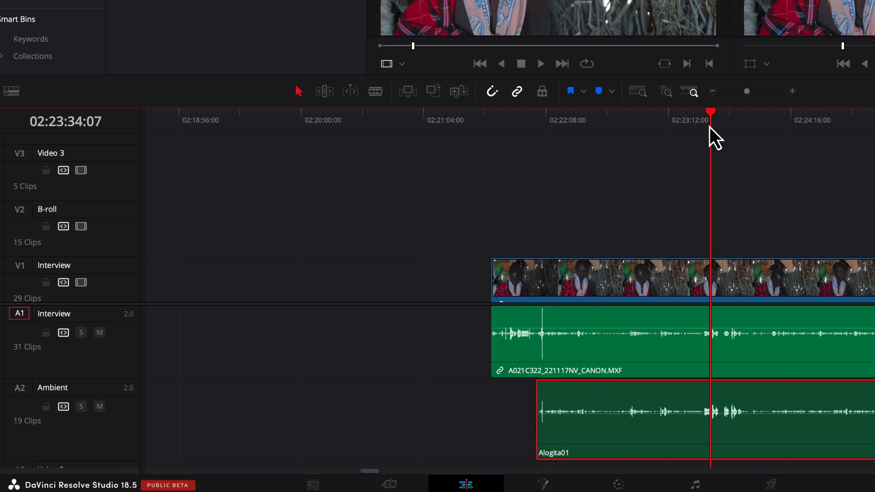
drag(710, 116, 581, 270)
key(Up)
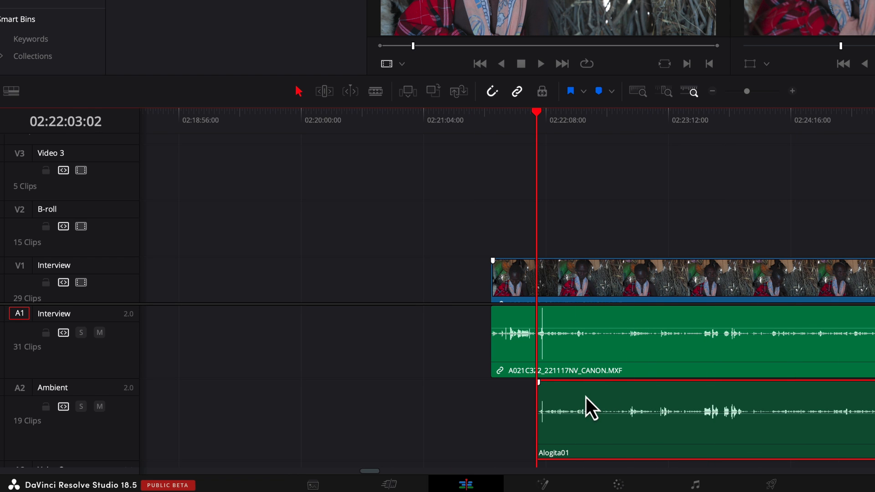
scroll(583, 400, up, 4)
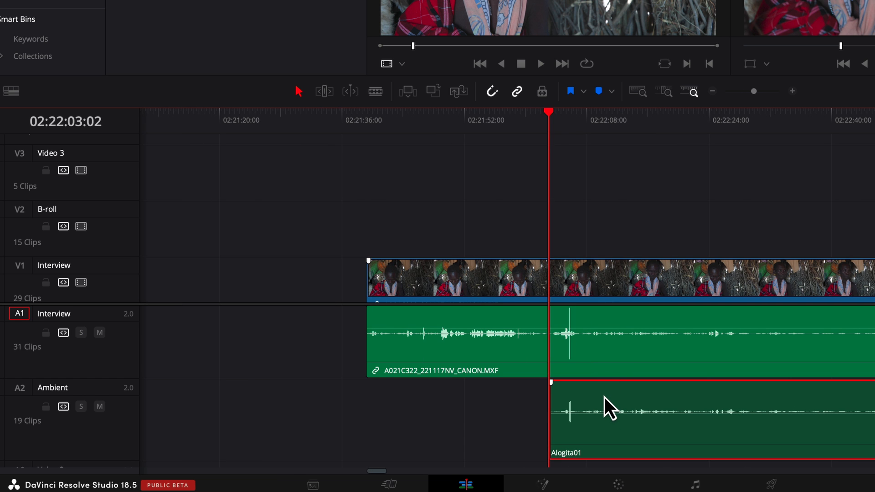
scroll(604, 396, up, 4)
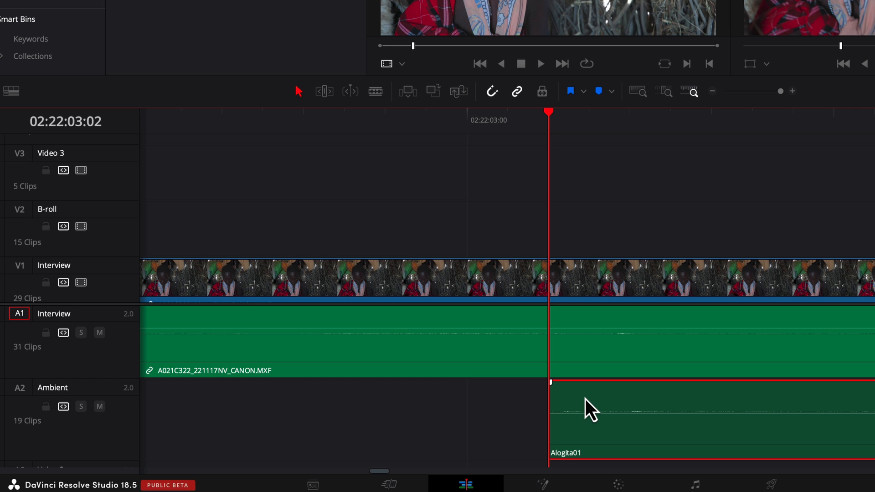
drag(585, 395, 586, 376)
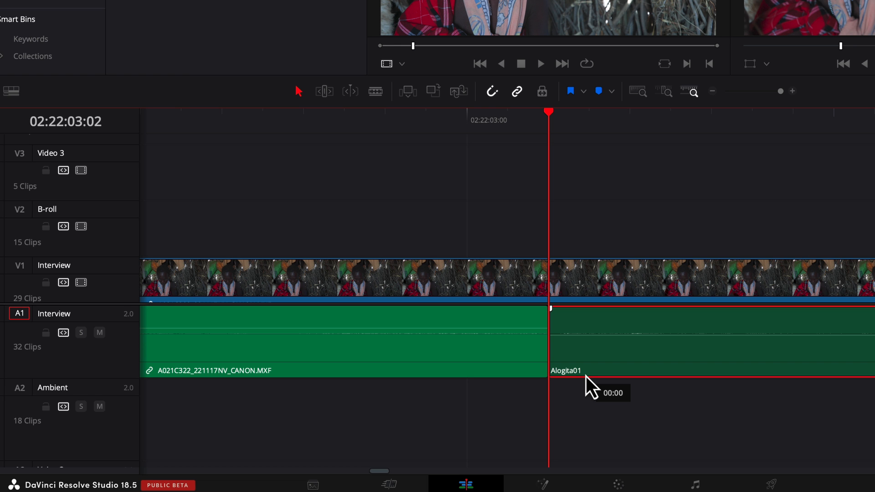
drag(586, 376, 586, 376)
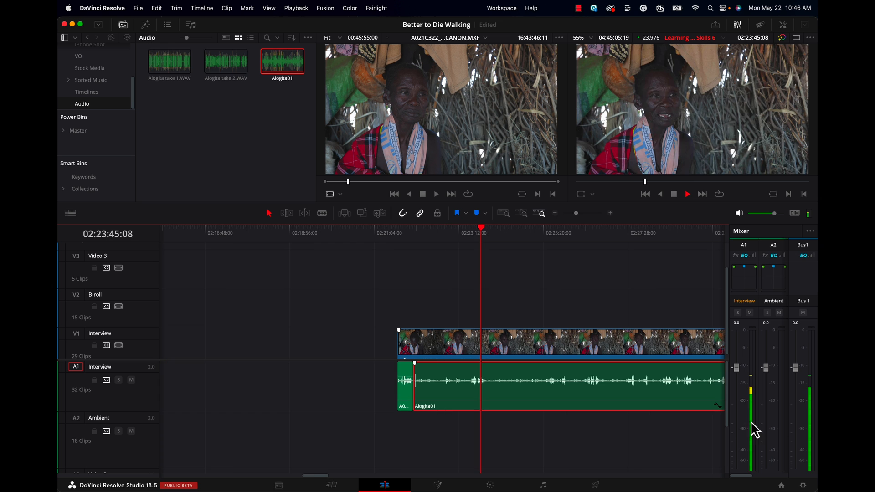
Step: Stop playback and change the A1 Interview track type to Mono
key(space)
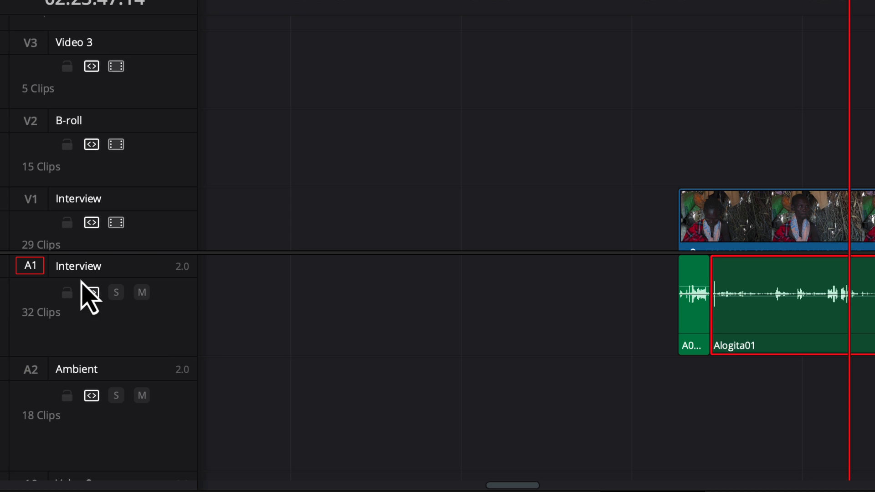
right_click(138, 333)
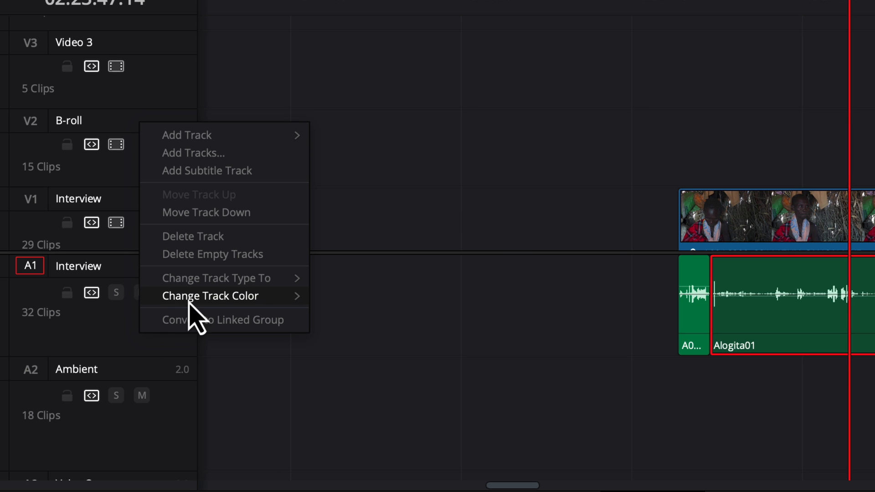
mouse_move(206, 288)
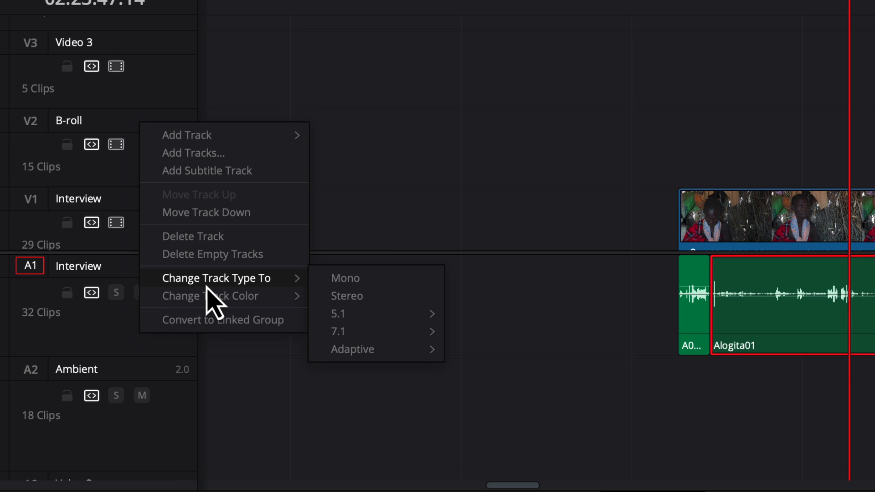
click(358, 283)
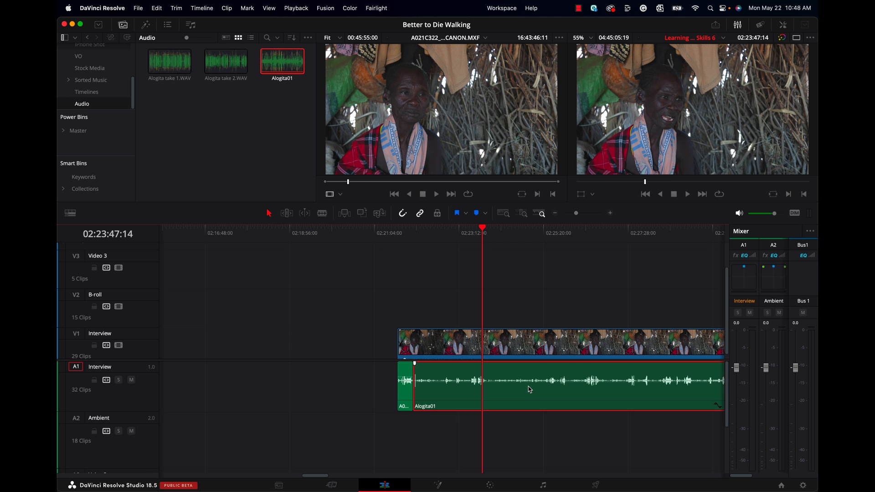
Step: Play the interview from just before 02:23:33 and check the mono Interview track's level on the mixer meters
key(space)
click(471, 233)
key(space)
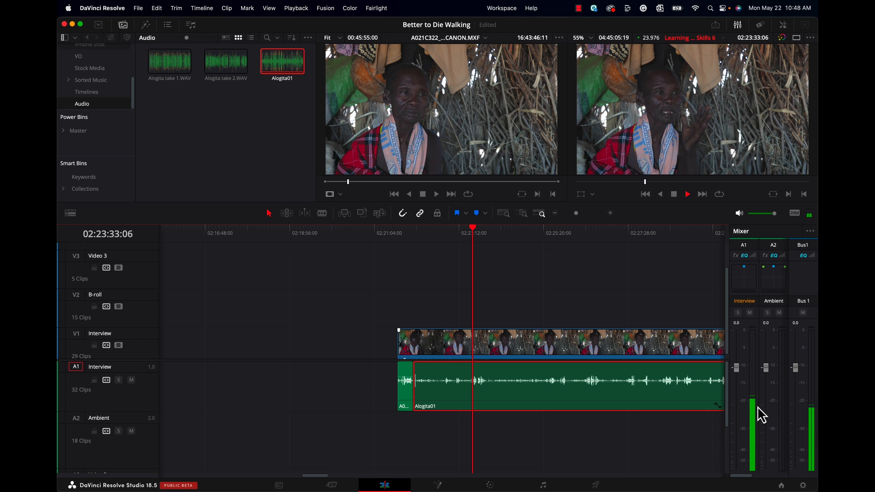
key(space)
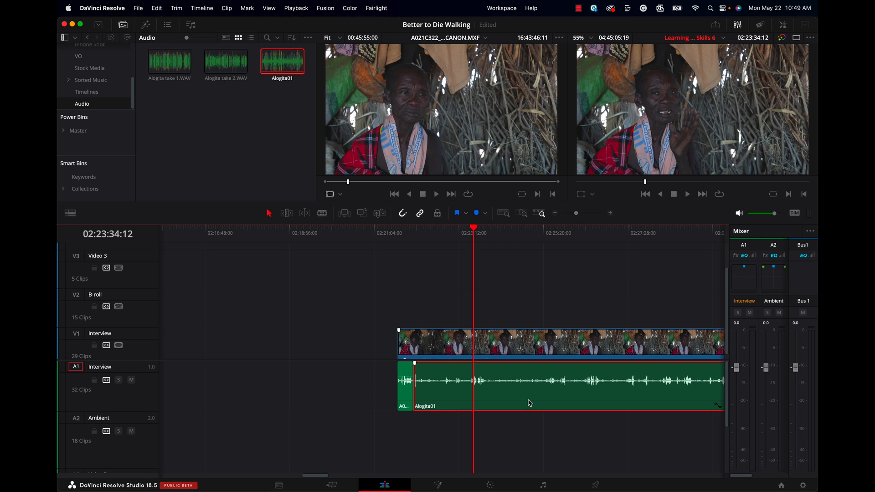
Step: Link the V1 interview video with all of its A1 audio, including Alogita01, and select the linked group to check it
scroll(561, 327, down, 1)
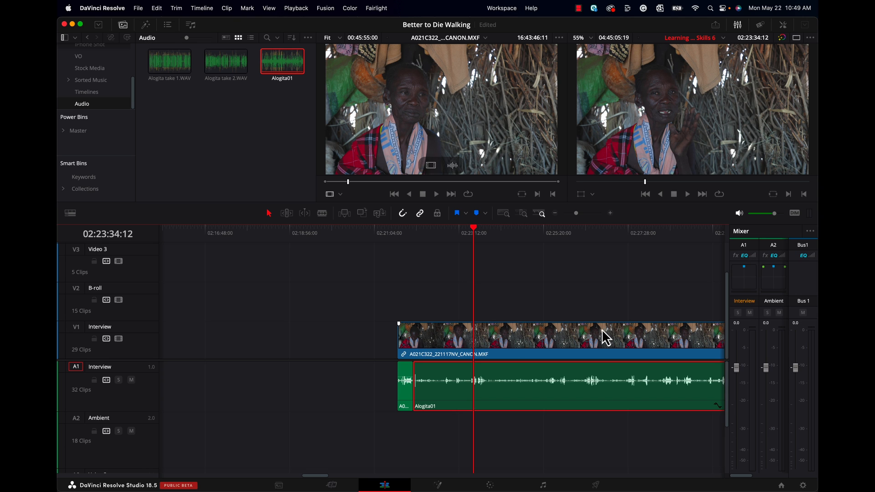
click(536, 341)
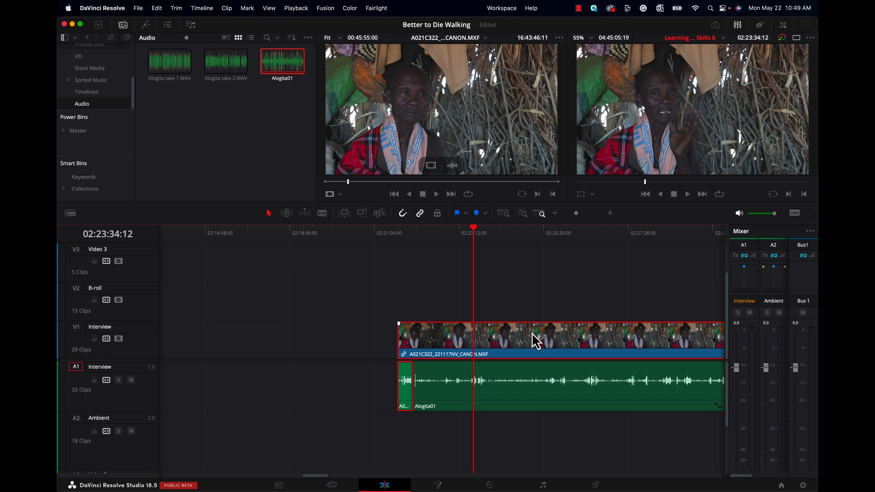
click(517, 399)
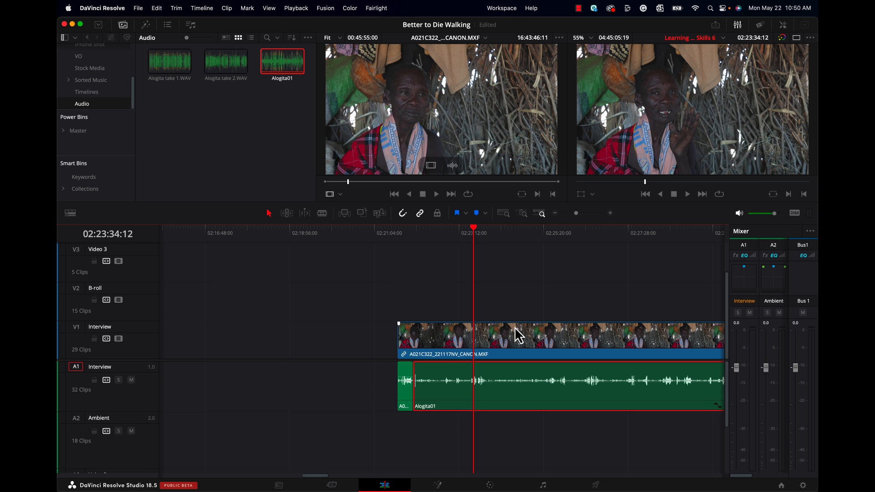
drag(501, 301, 580, 424)
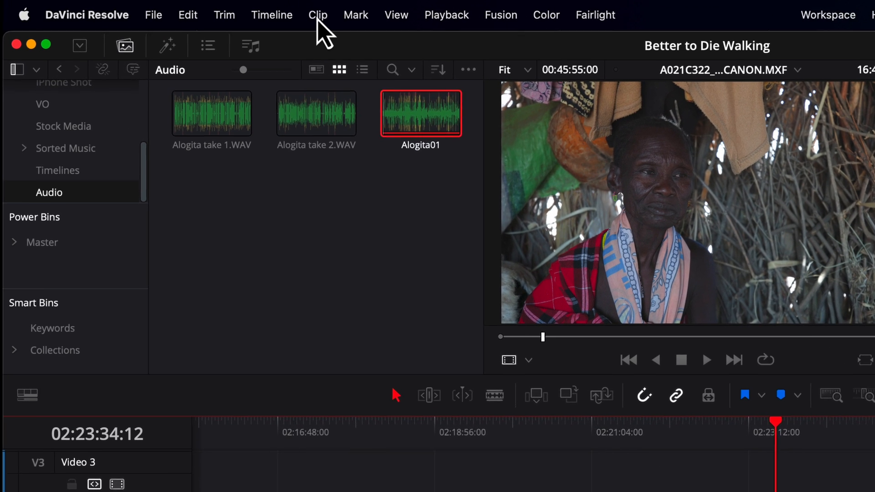
click(317, 16)
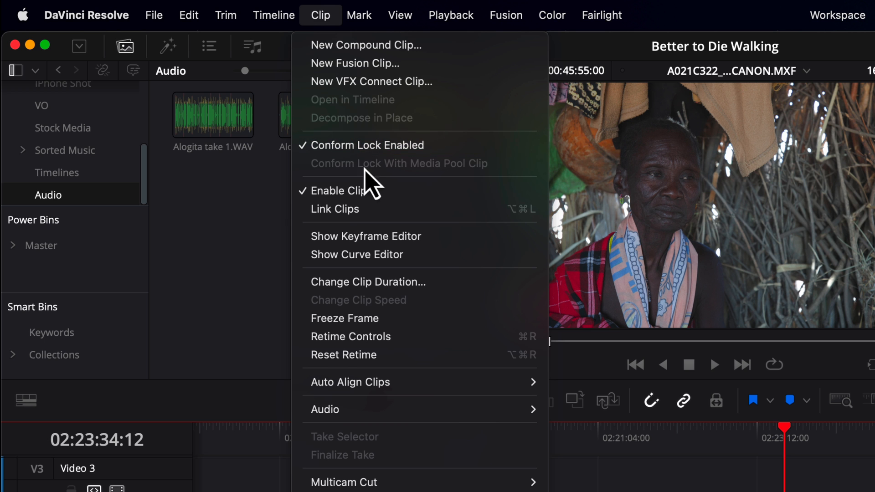
click(359, 211)
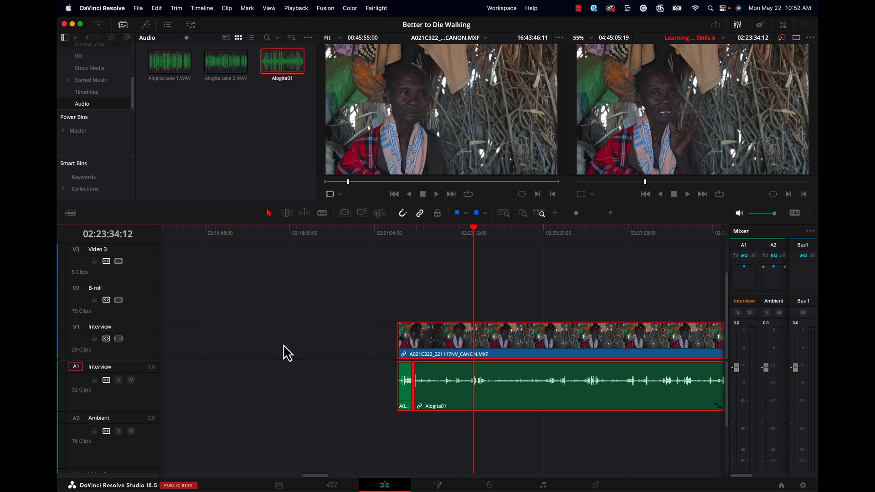
click(313, 330)
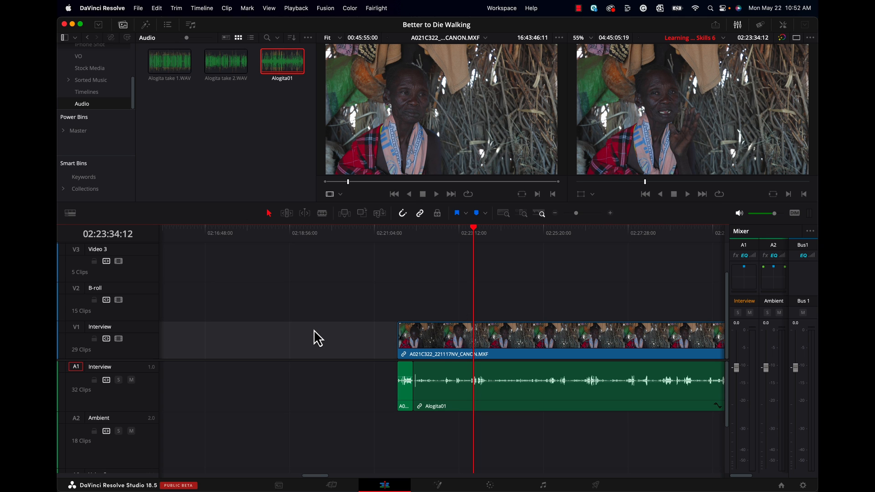
click(539, 340)
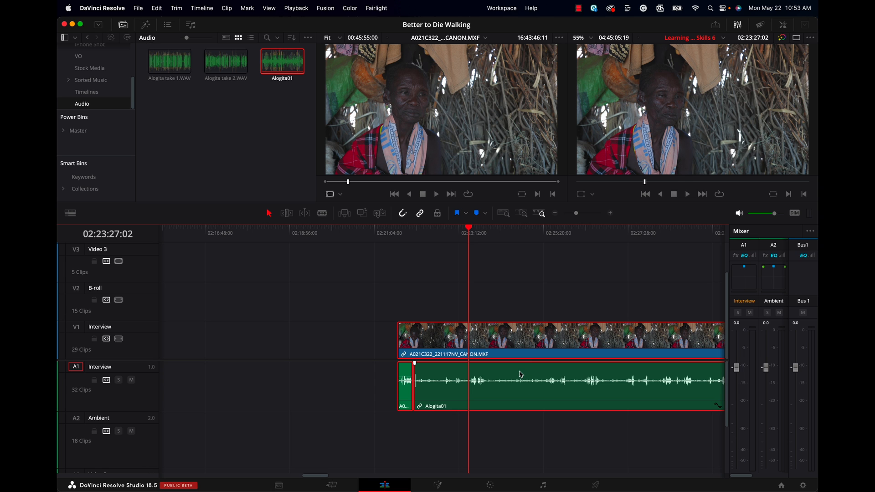
Step: Split the linked interview video and audio at 02:23:29:00 and delete everything before the cut
scroll(521, 374, up, 5)
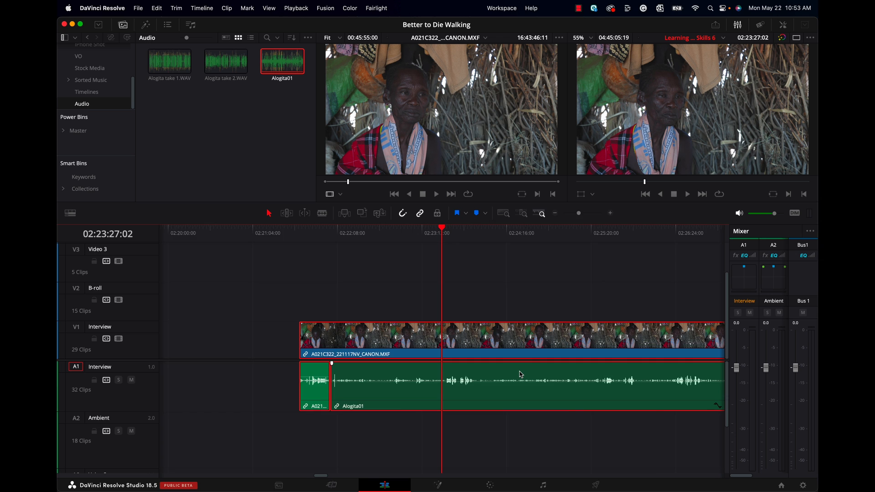
click(452, 233)
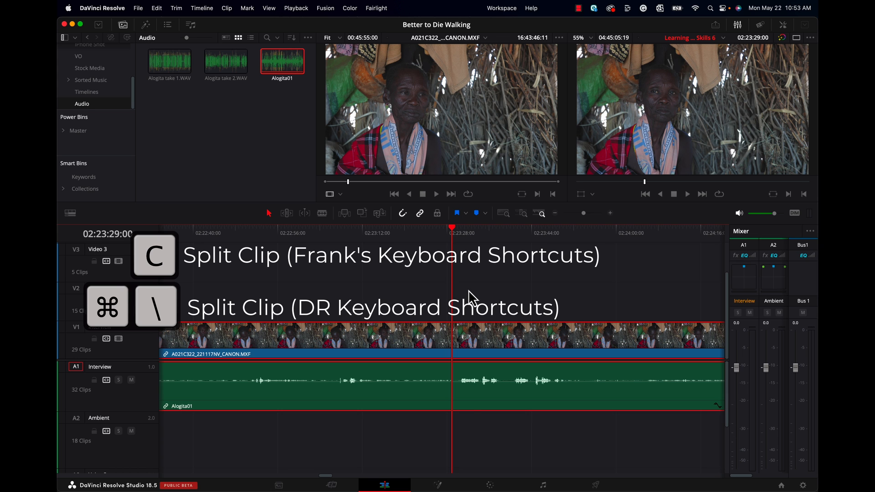
key(c)
key(super+minus)
drag(209, 297, 438, 436)
key(BackSpace)
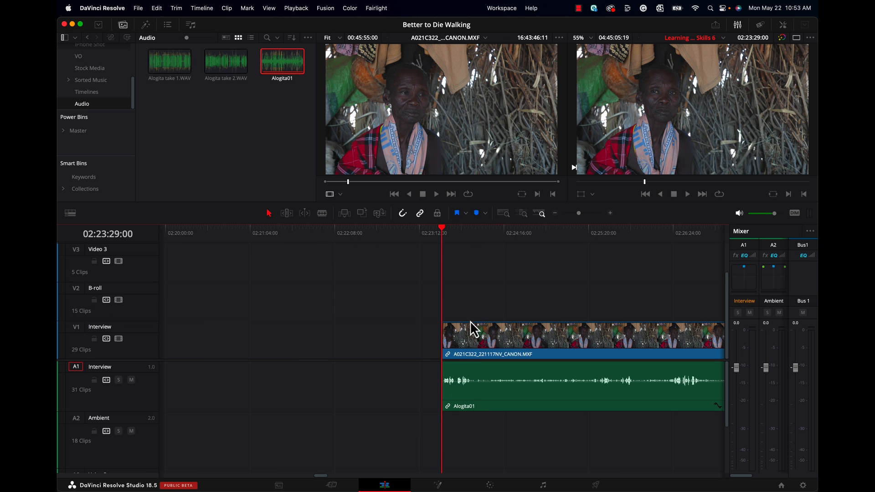
Step: Play the start of the trimmed interview, then split its linked video and audio at 02:23:56:06
key(space)
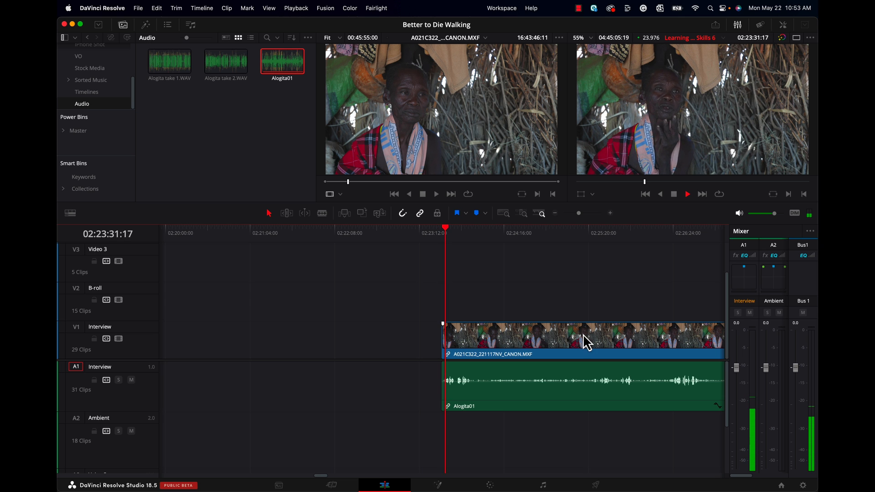
drag(446, 231, 478, 247)
key(super+b)
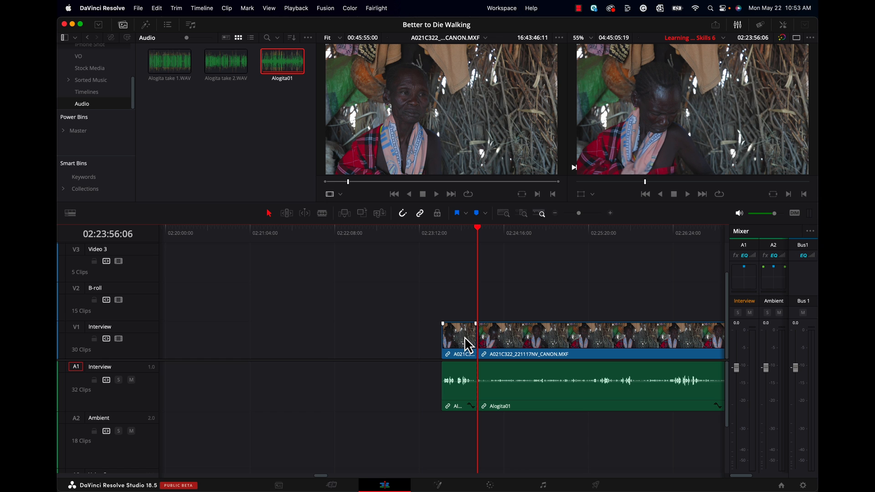
Step: Move the short linked interview segment earlier on V1 and A1, starting at about 02:22:36
drag(465, 338, 284, 309)
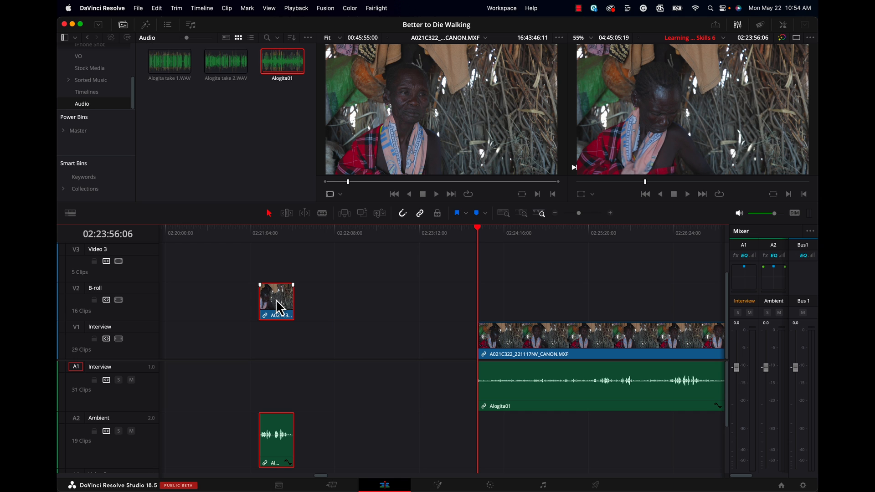
drag(277, 299, 452, 359)
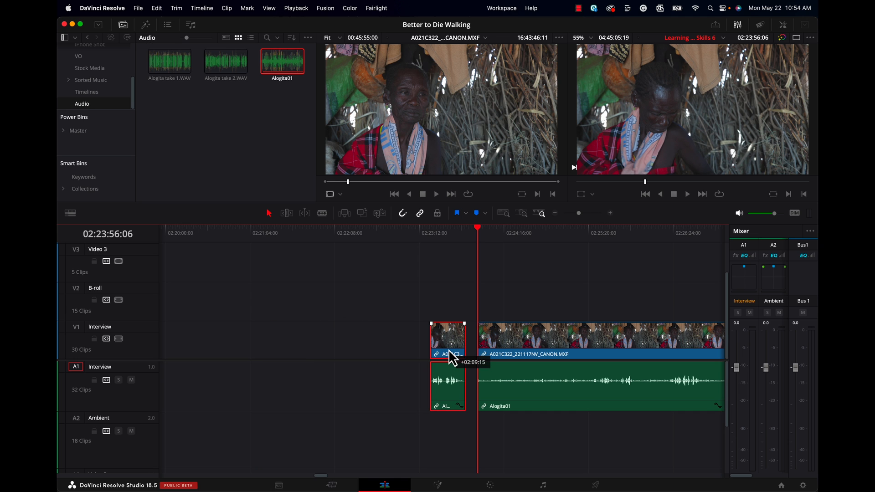
drag(452, 359, 391, 348)
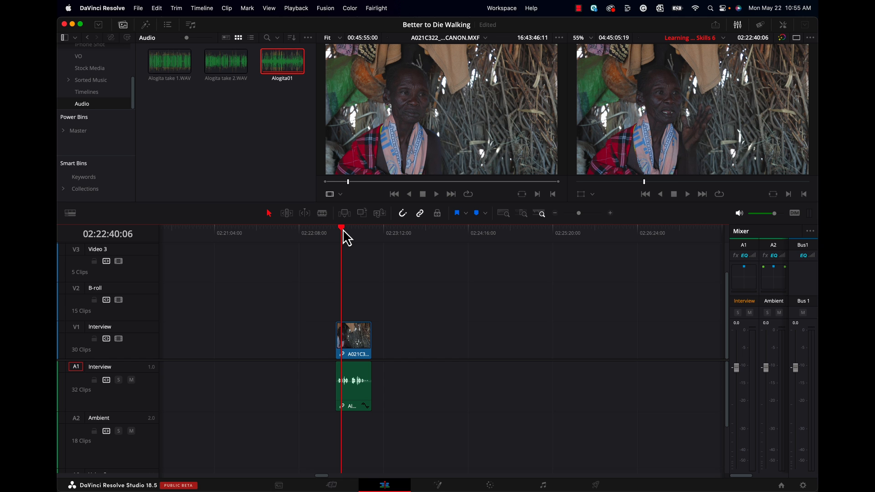
drag(350, 303, 376, 342)
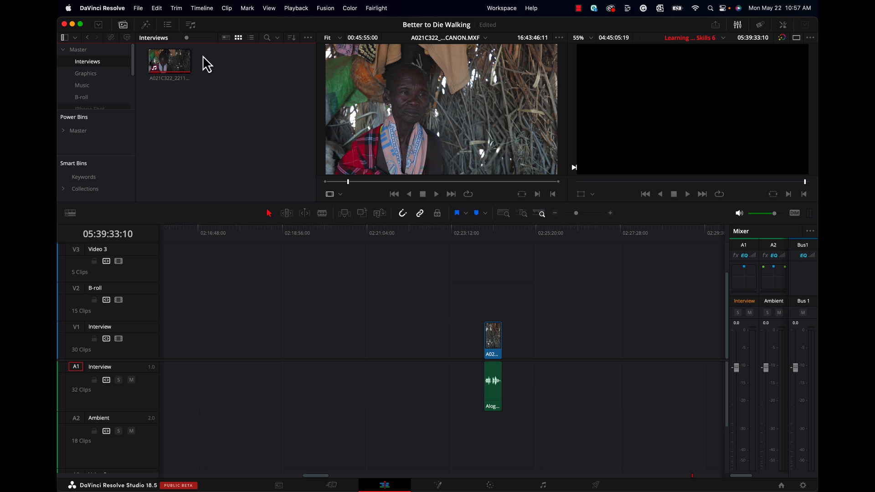
Step: Add the first UPM_ATMOS366 track from the Music bin to A2 before the interview segment and place the playhead at 02:23:19:14
click(88, 87)
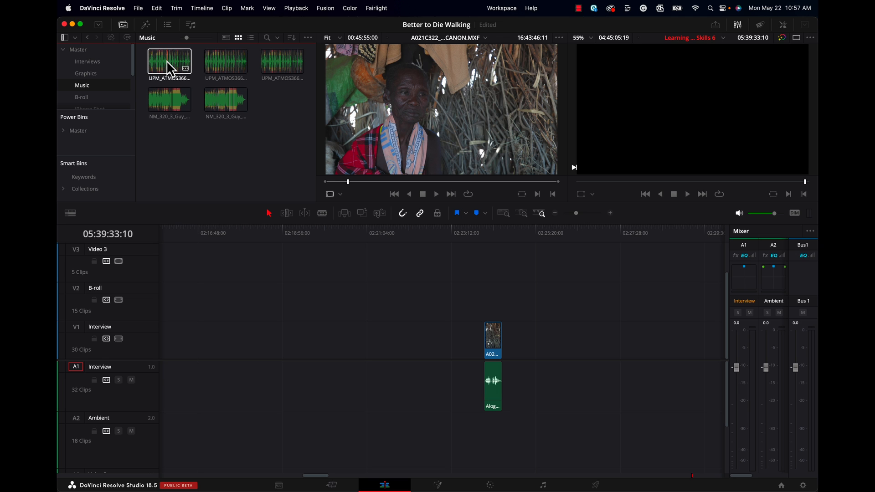
drag(167, 61, 484, 250)
click(468, 234)
key(Up)
key(space)
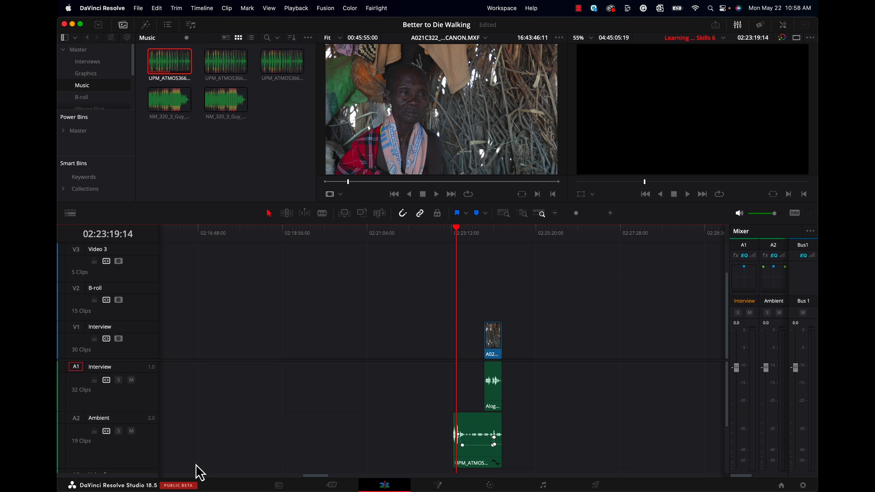
Step: Move the music clip from A2 down to the A4 Music track, starting at the 02:23:19:14 playhead, and play its beginning
drag(725, 375, 726, 413)
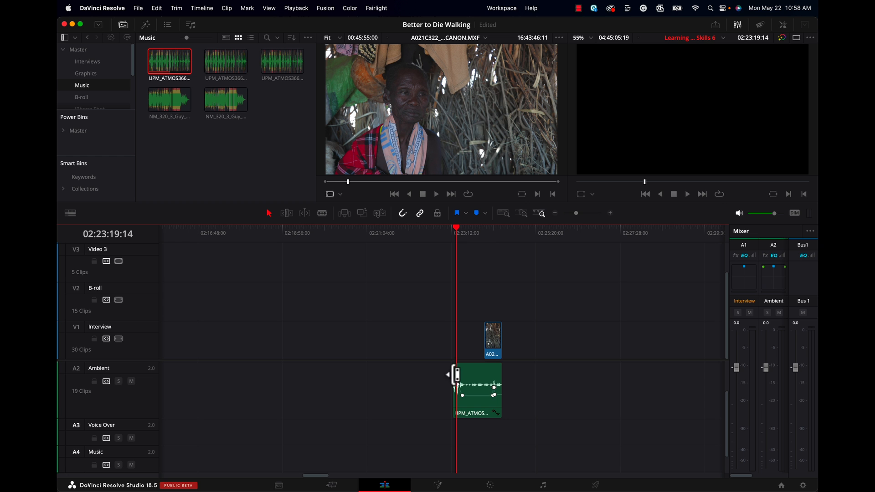
drag(479, 374, 483, 476)
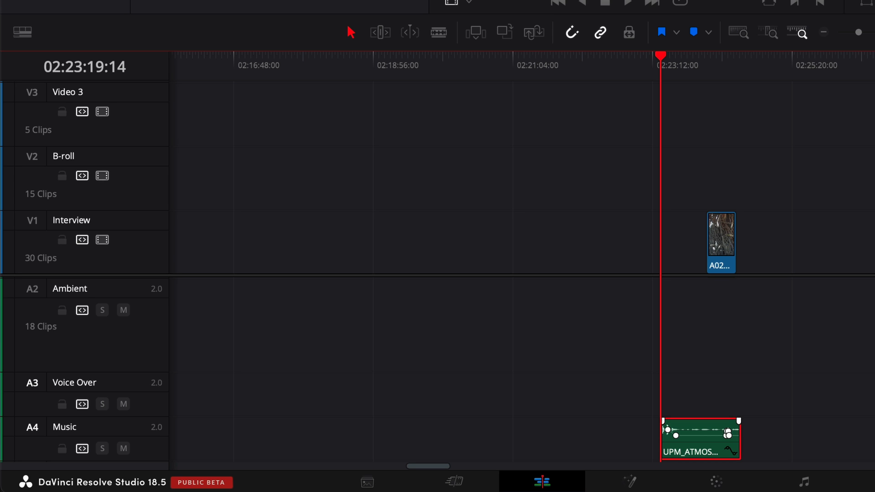
scroll(522, 369, down, 2)
key(space)
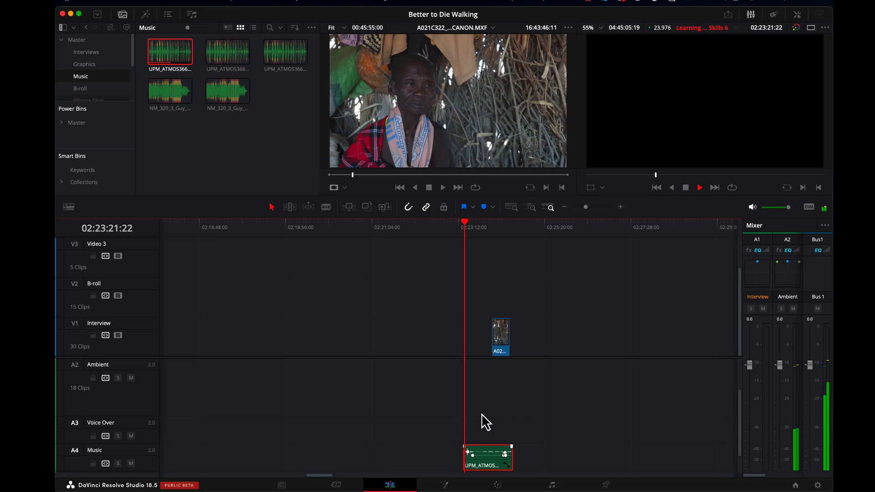
key(space)
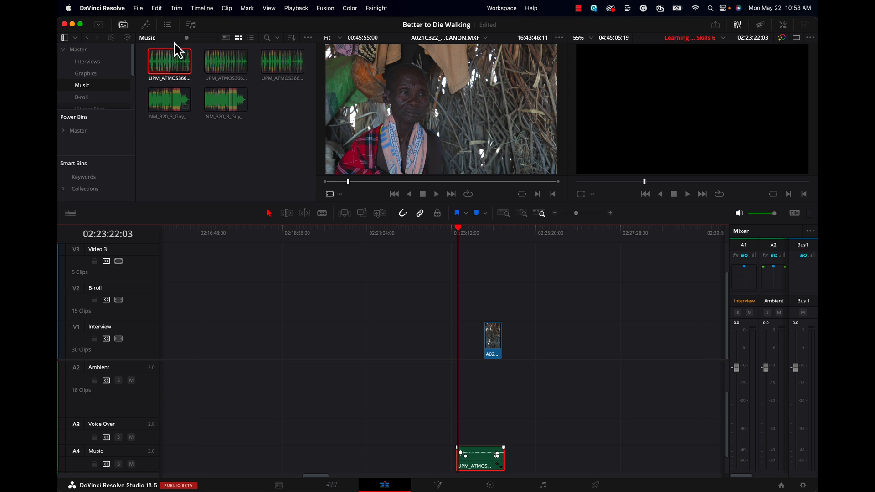
Step: Load the A021C317 clip from the B-roll bin into the source viewer and mark its In point at 16:37:46:06
drag(135, 57, 134, 58)
scroll(132, 80, down, 3)
click(86, 73)
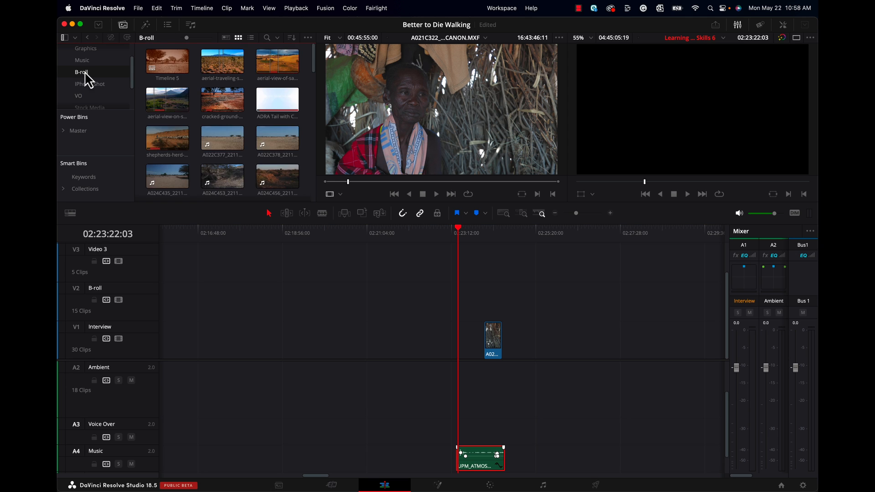
scroll(297, 130, down, 5)
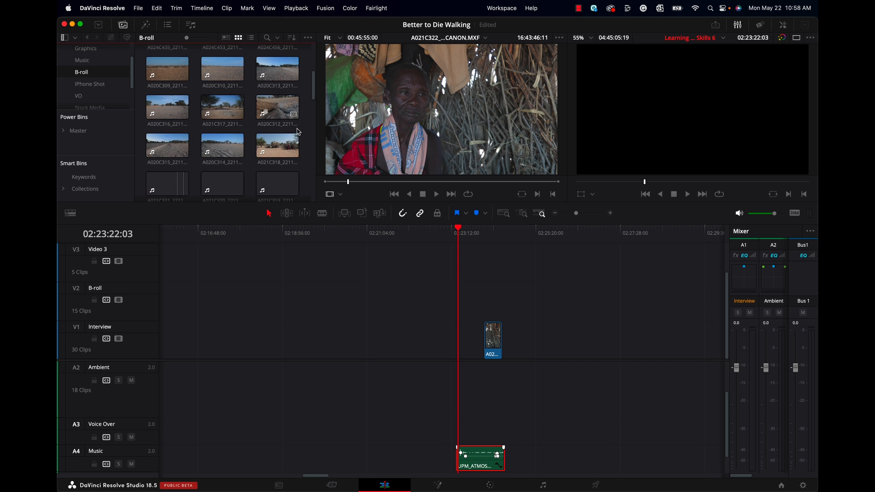
scroll(298, 132, down, 2)
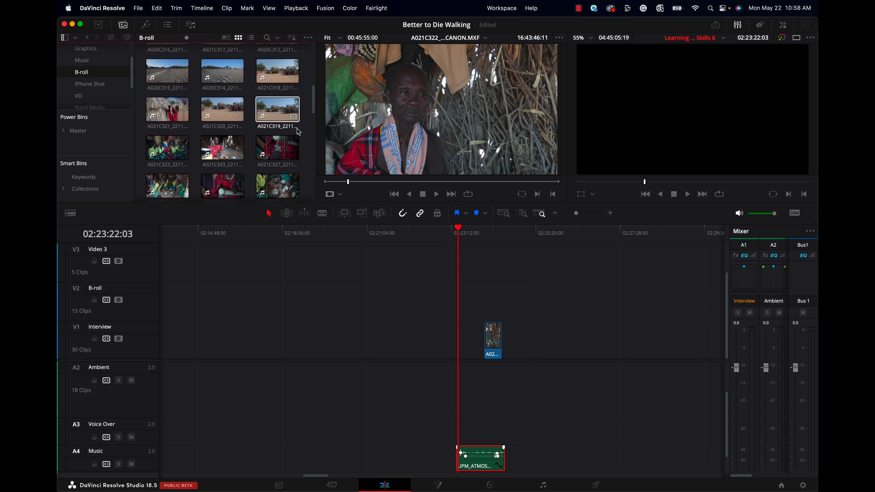
scroll(235, 159, down, 2)
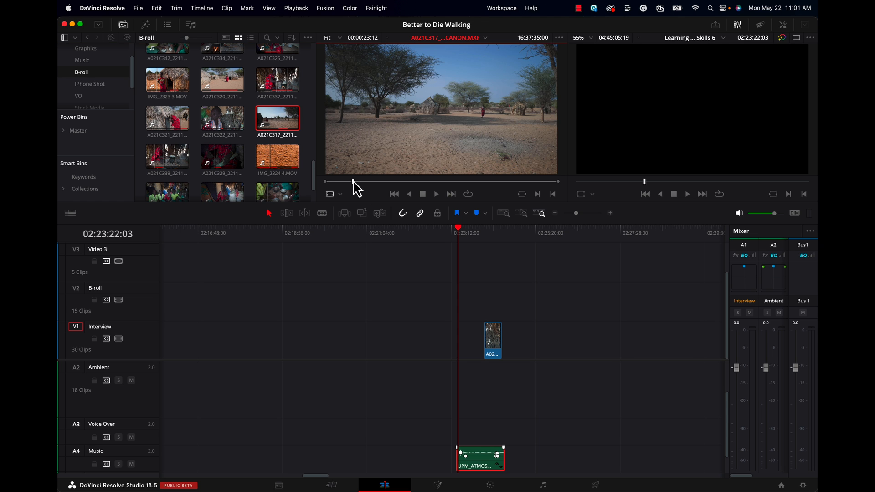
drag(351, 182, 456, 184)
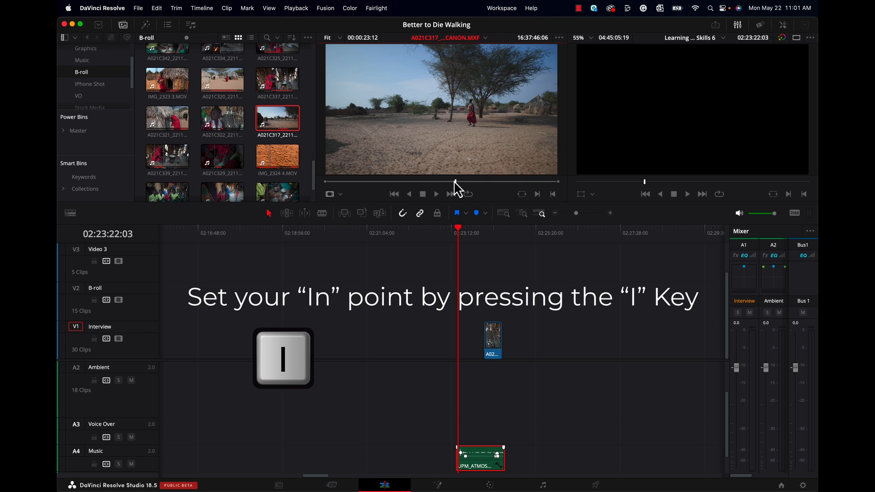
key(i)
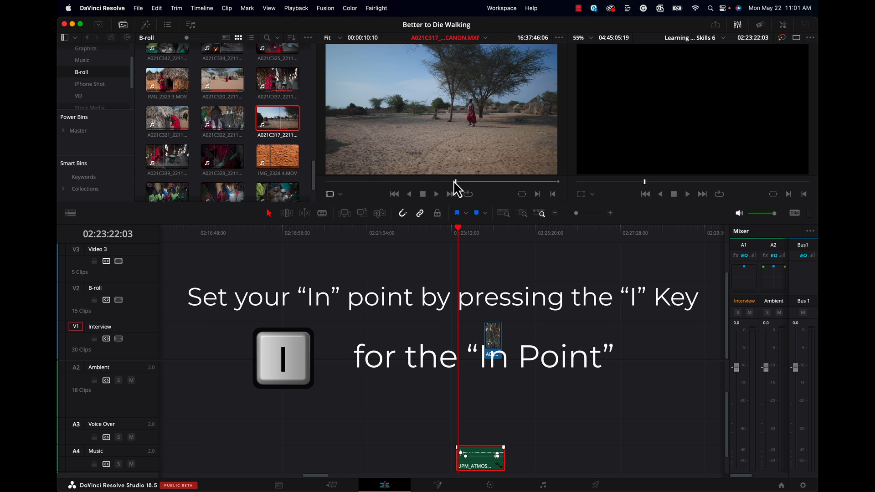
Step: Mark the A021C317 clip's Out point for a 00:00:04:18 selection and play the marked range
drag(476, 181, 503, 182)
key(o)
click(457, 182)
key(space)
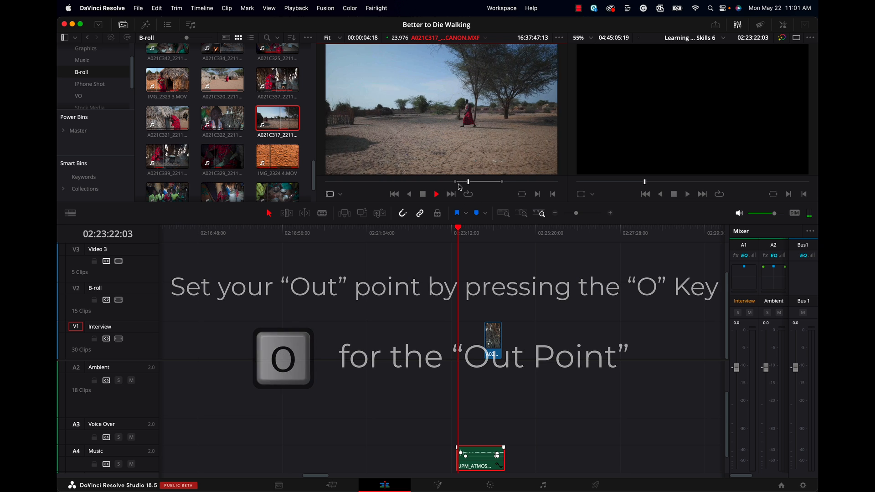
key(space)
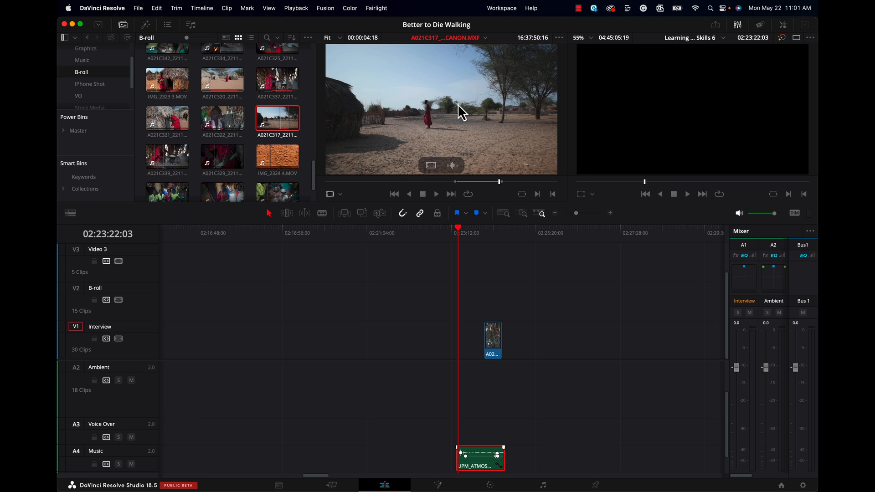
Step: Place only the video of the marked A021C317 range on V1, aligned with the start of the A4 music clip
drag(457, 111, 460, 91)
drag(431, 166, 443, 182)
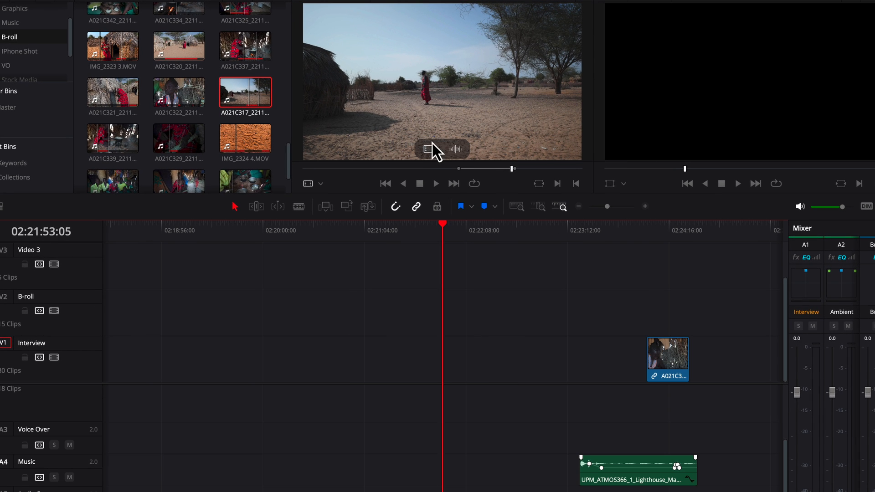
drag(428, 153, 584, 355)
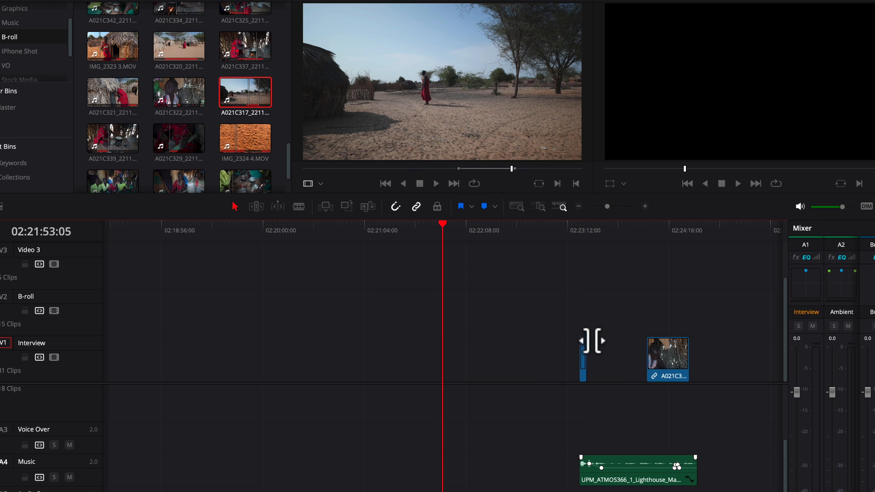
Step: Play the placed A021C317 clip together with the music from 02:23:19:14 through the clip's end
click(578, 227)
scroll(576, 226, up, 4)
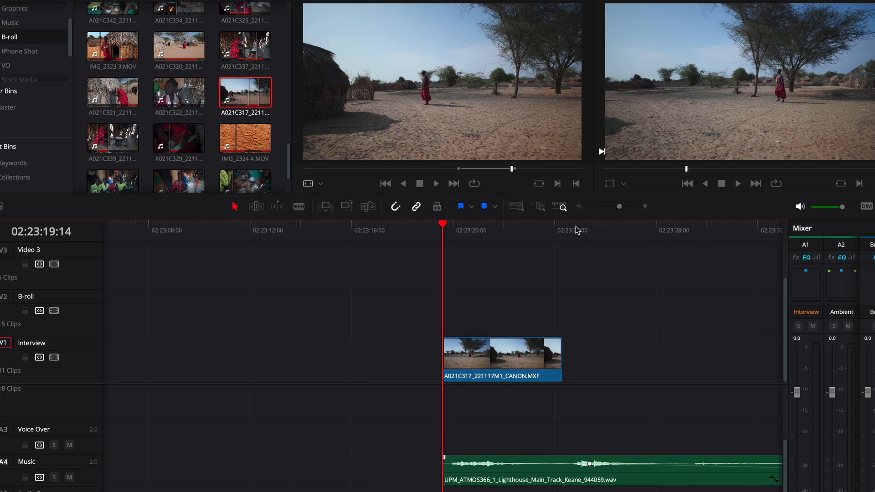
key(space)
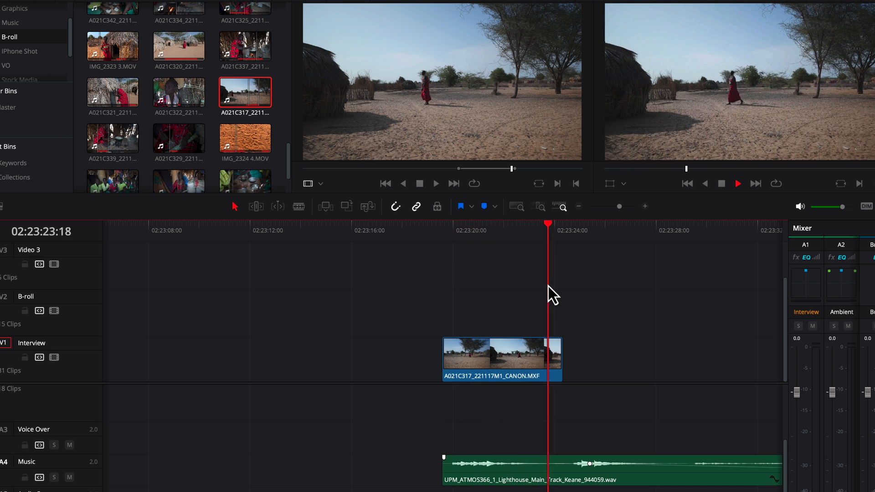
key(space)
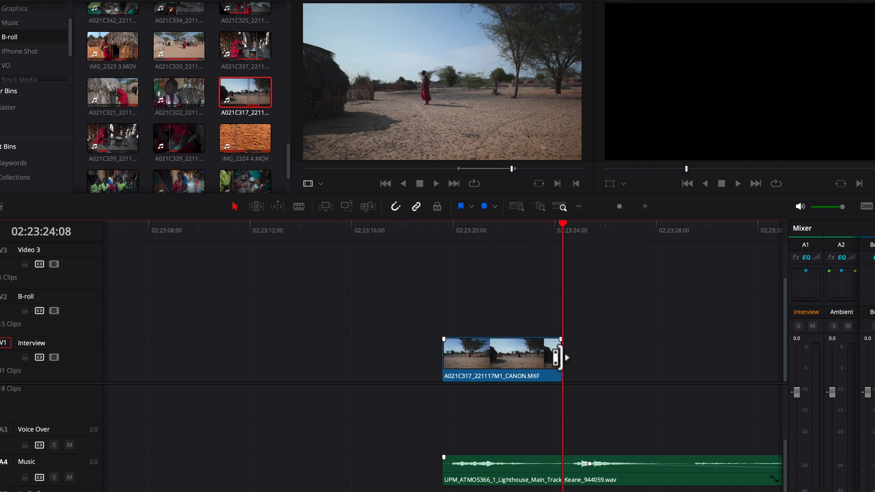
Step: Play on to the next musical swell and extend the A021C317 clip's end on V1 to 02:23:24:18
click(560, 358)
drag(560, 358, 567, 359)
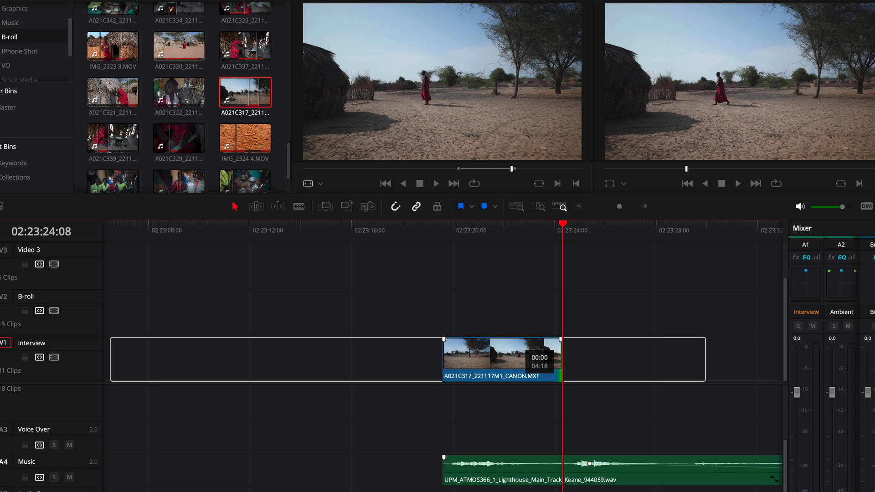
key(space)
key(space)
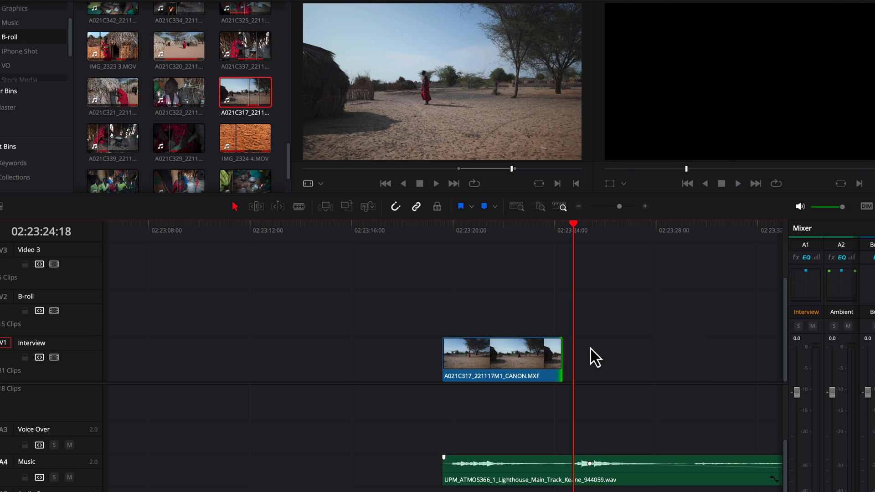
key(ctrl+equal)
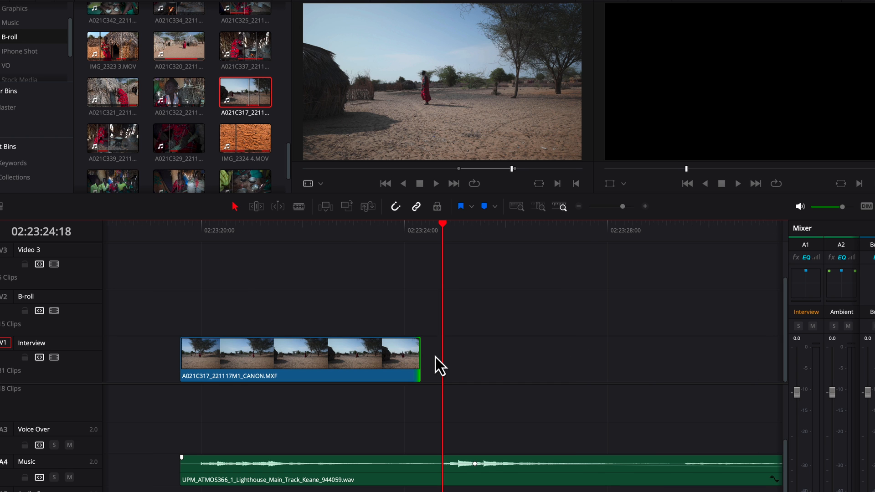
drag(440, 357, 441, 357)
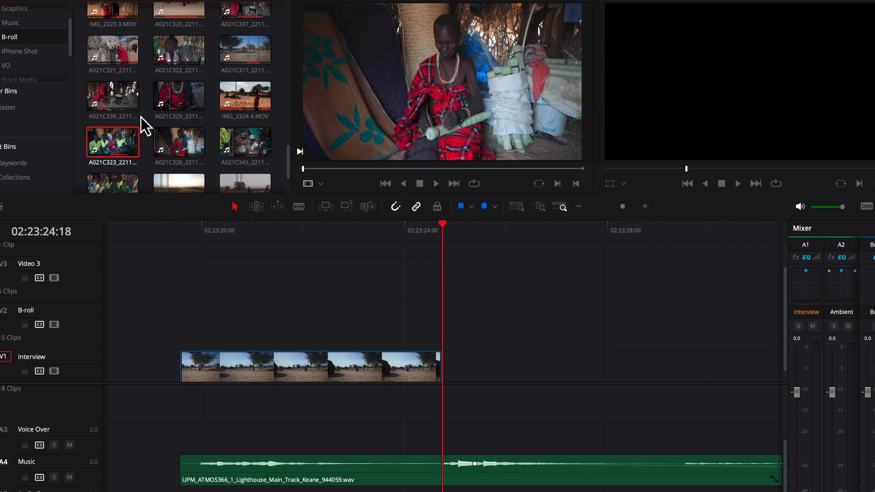
Step: Load the A021C326 clip from the B-roll bin into the source viewer, review it, and mark In and Out points around its middle
click(181, 148)
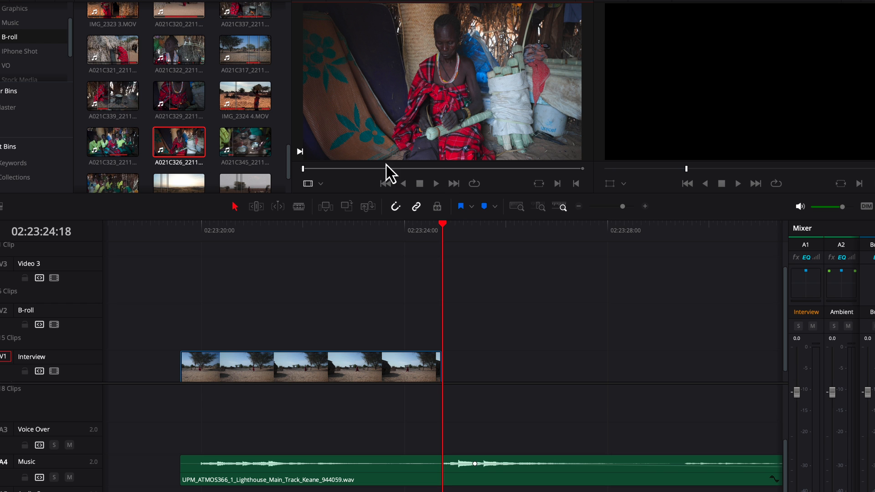
drag(318, 171, 404, 185)
key(space)
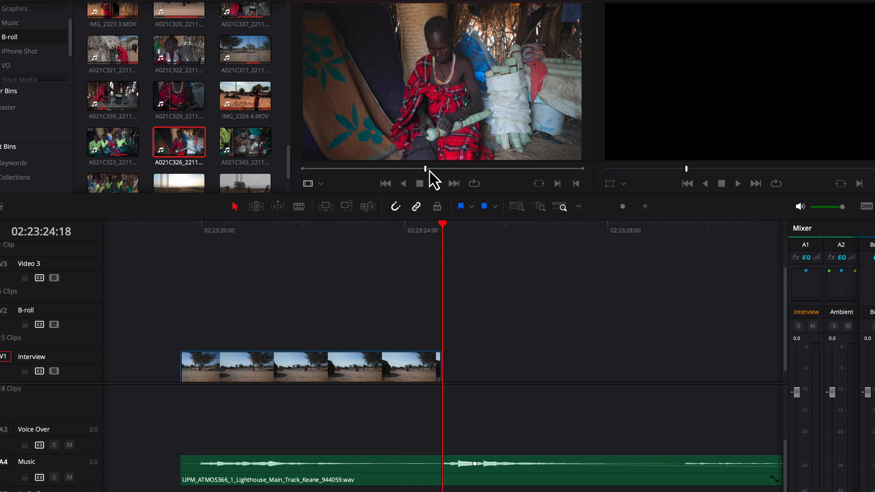
drag(443, 170, 407, 172)
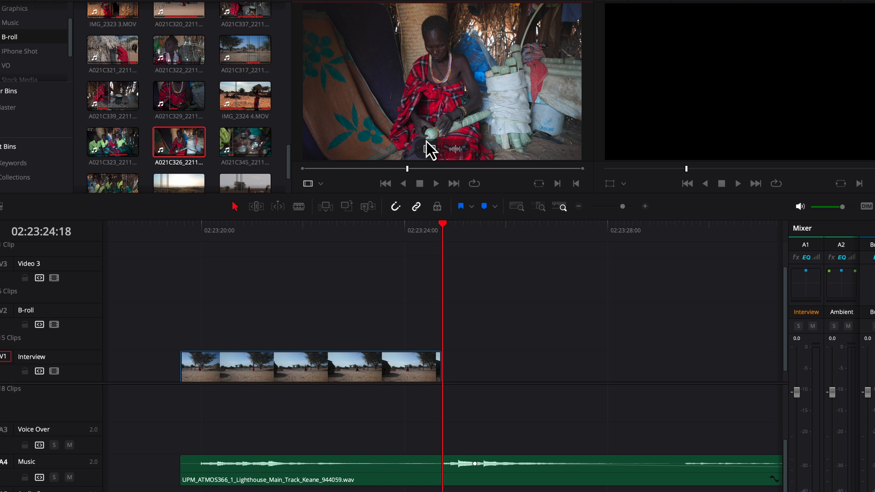
key(i)
drag(423, 170, 450, 172)
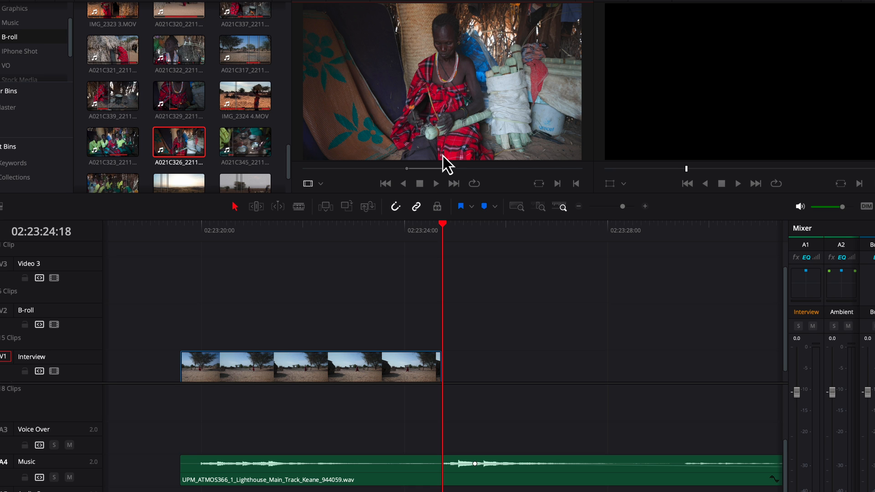
mouse_move(445, 116)
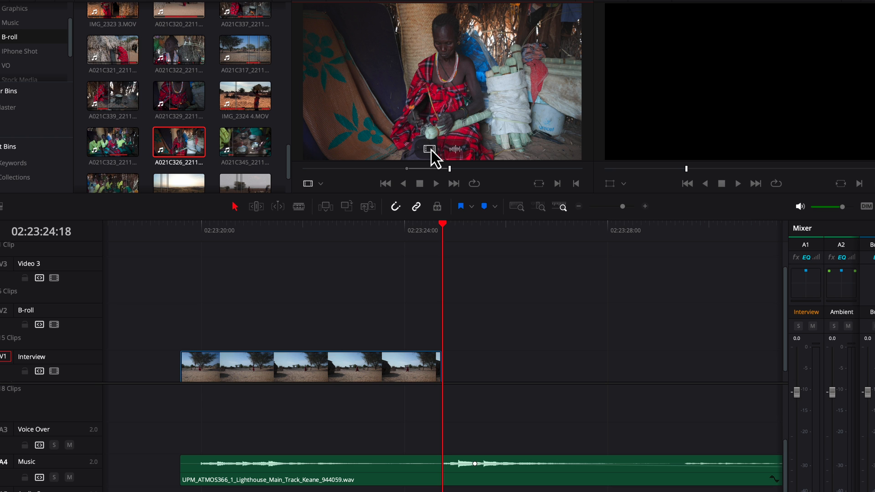
Step: Place only the video of the marked A021C326 range on V1 directly after A021C317, and play across the cut
drag(431, 150, 461, 351)
drag(444, 228, 211, 258)
key(space)
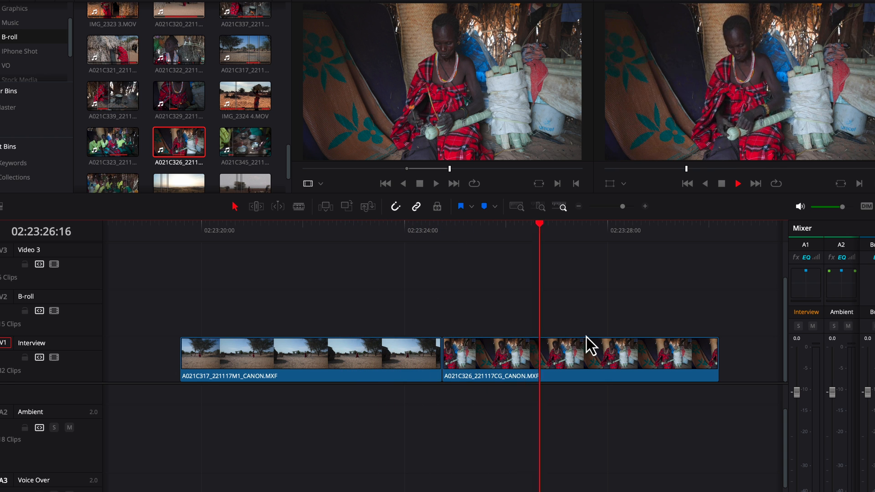
key(space)
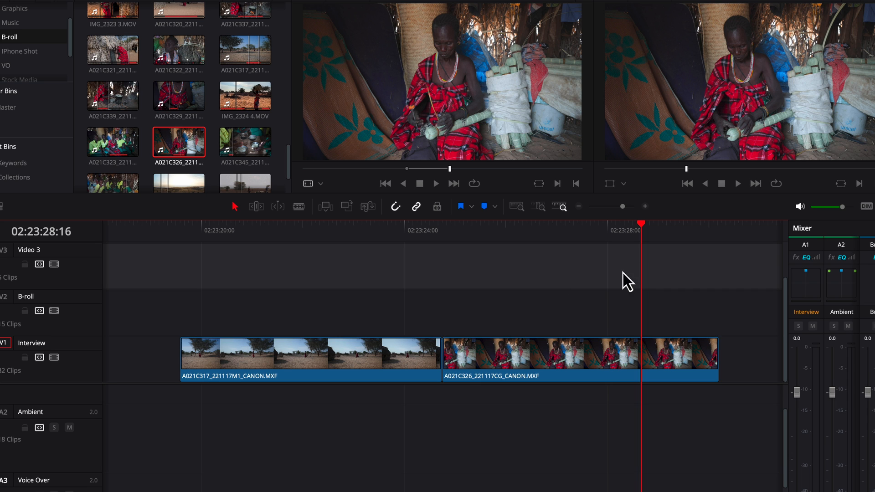
Step: Trim just under one second from the start of the A021C326 clip on V1
click(447, 358)
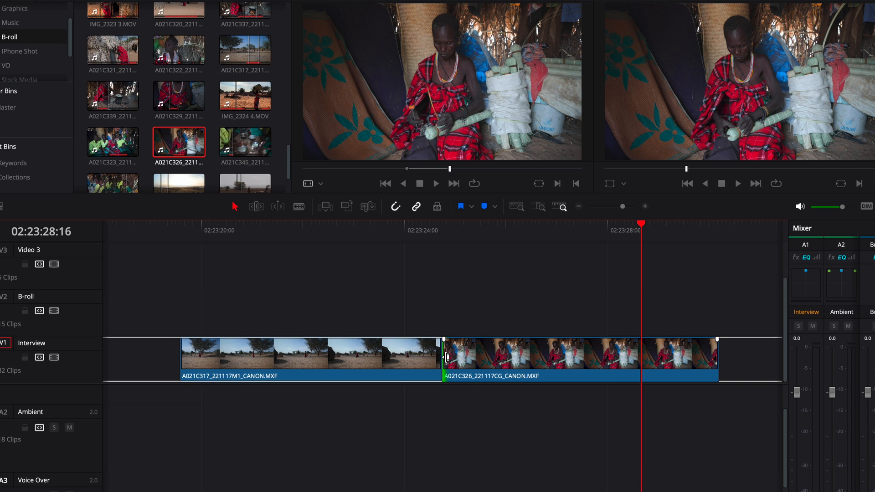
drag(448, 358, 501, 358)
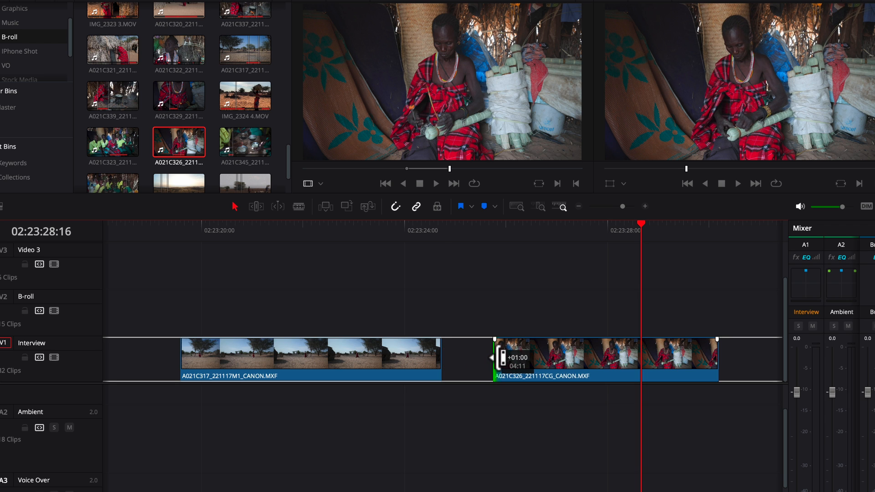
drag(501, 358, 489, 357)
Step: Move the trimmed A021C326 clip back against the end of A021C317 and play across the cut
click(580, 357)
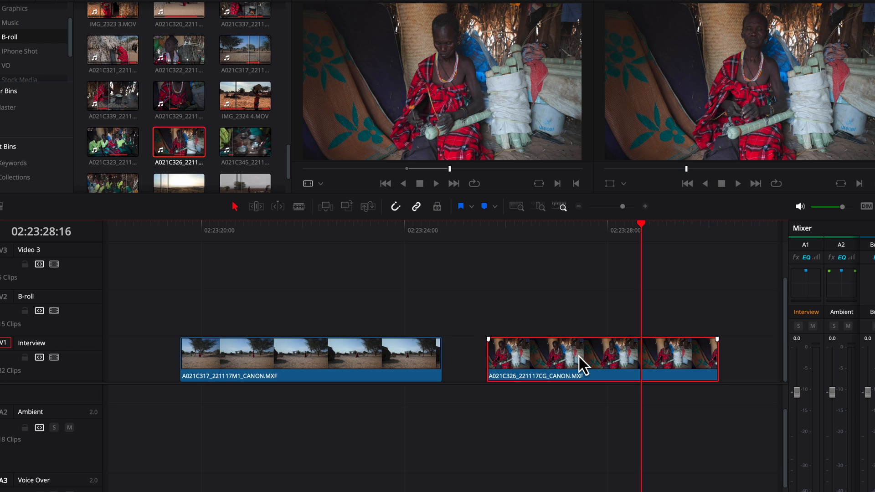
drag(576, 356, 543, 356)
drag(556, 249, 426, 271)
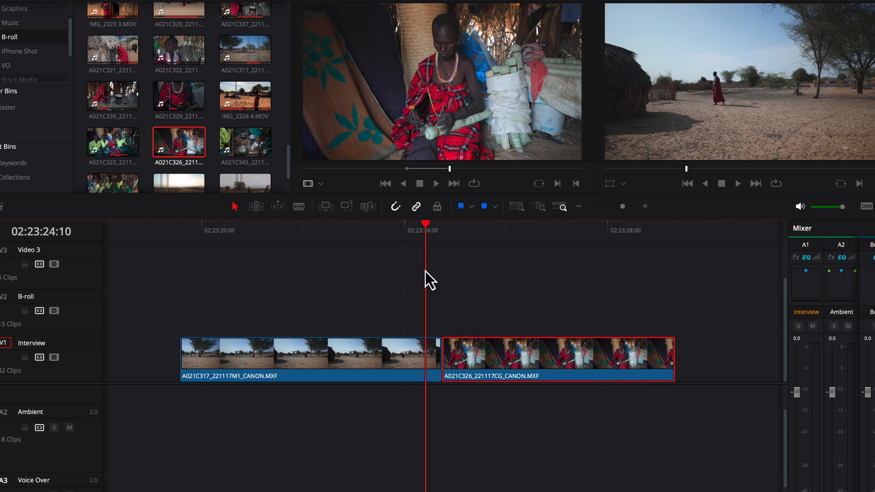
key(space)
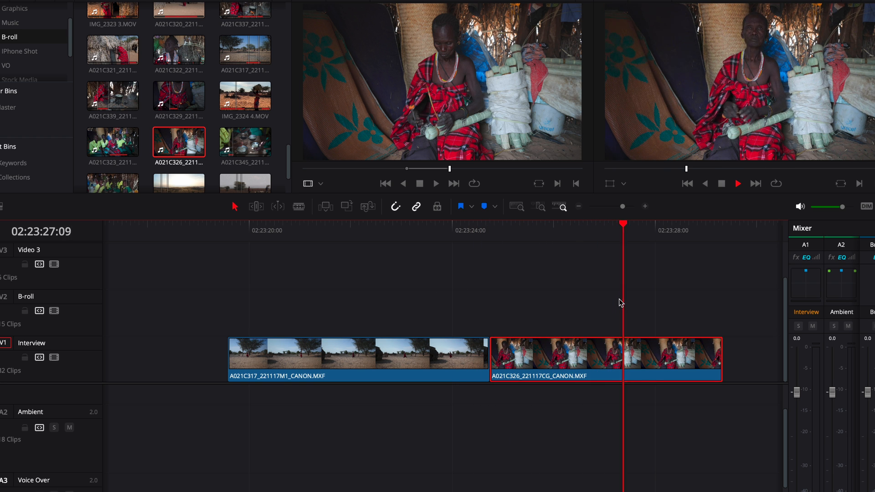
key(space)
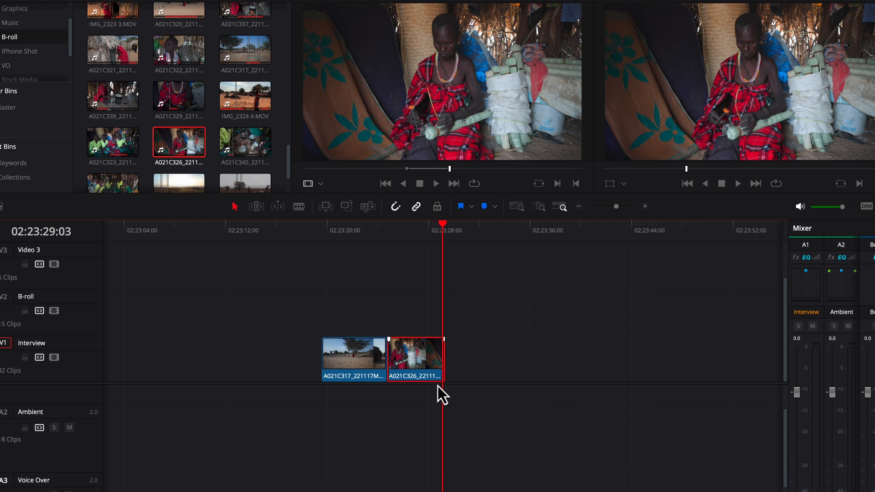
Step: Move the linked A021C322 interview clip and its audio to 02:23:29:03, directly after the A021C326 clip
key(super+minus)
key(super+minus)
click(577, 354)
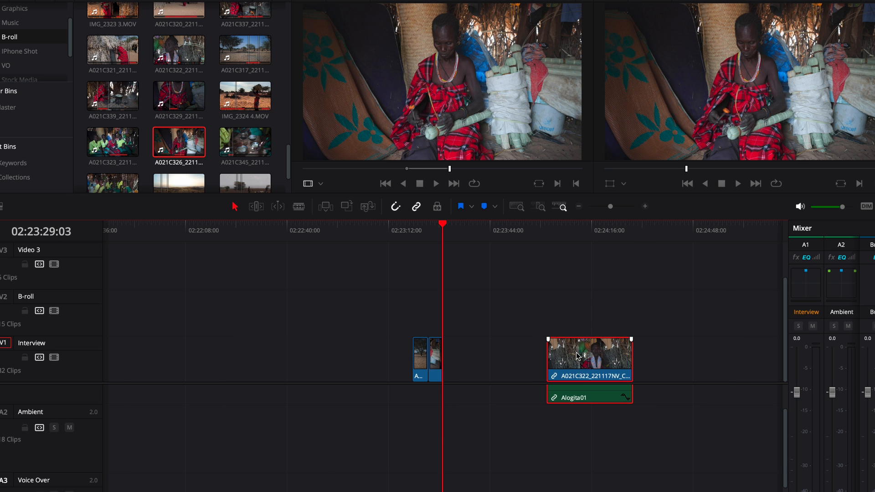
drag(576, 354, 482, 359)
Step: Play the beginning of the moved A021C322 interview clip from 02:23:29:03 to check where the speech starts
key(super+equal)
key(super+equal)
key(super+equal)
key(super+equal)
key(super+equal)
key(super+equal)
key(space)
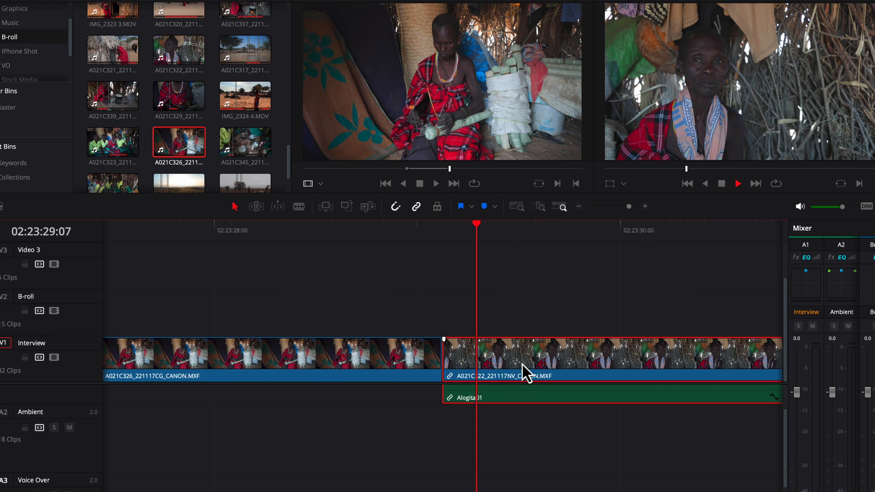
key(space)
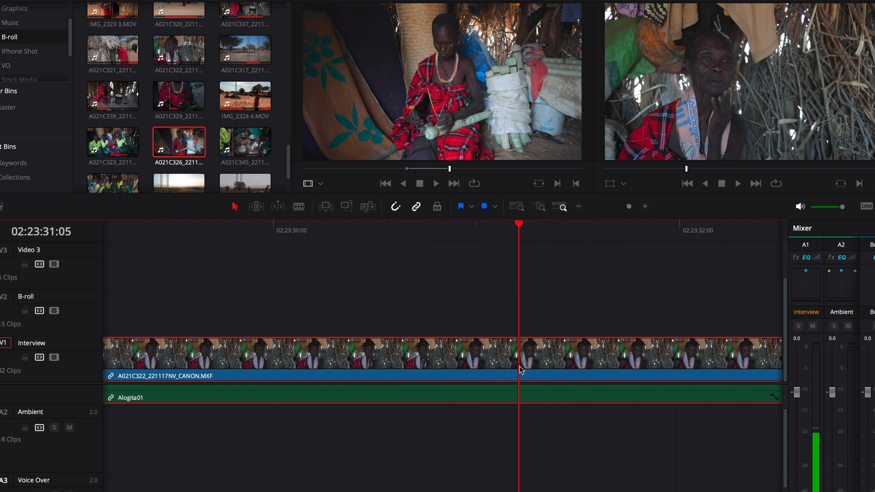
Step: Trim about half a second of silence from the start of the linked A021C322 interview clip
key(super+minus)
key(super+minus)
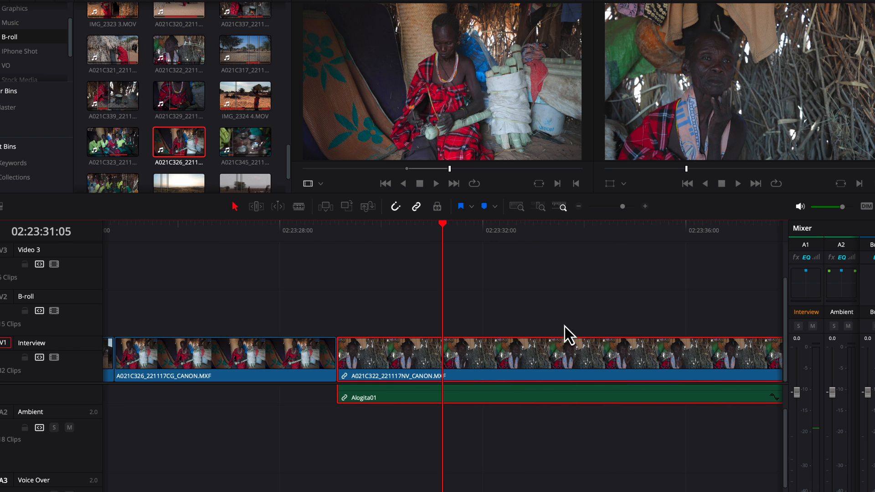
click(343, 353)
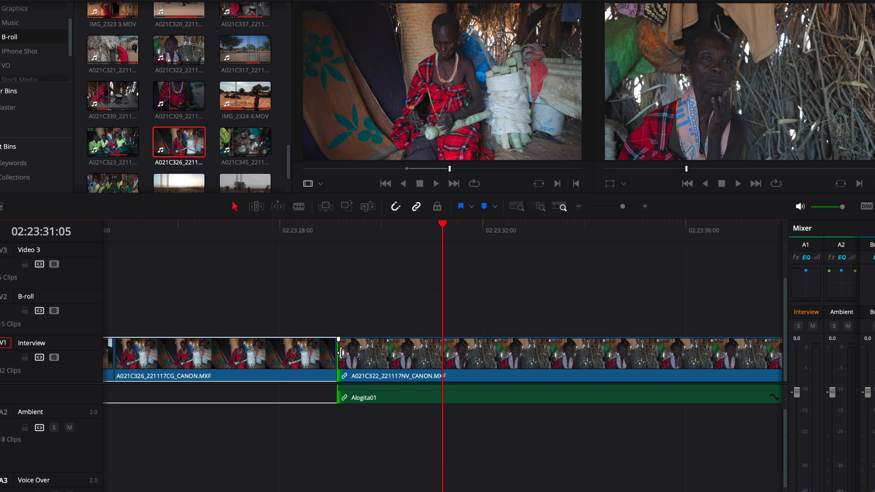
drag(342, 353, 378, 361)
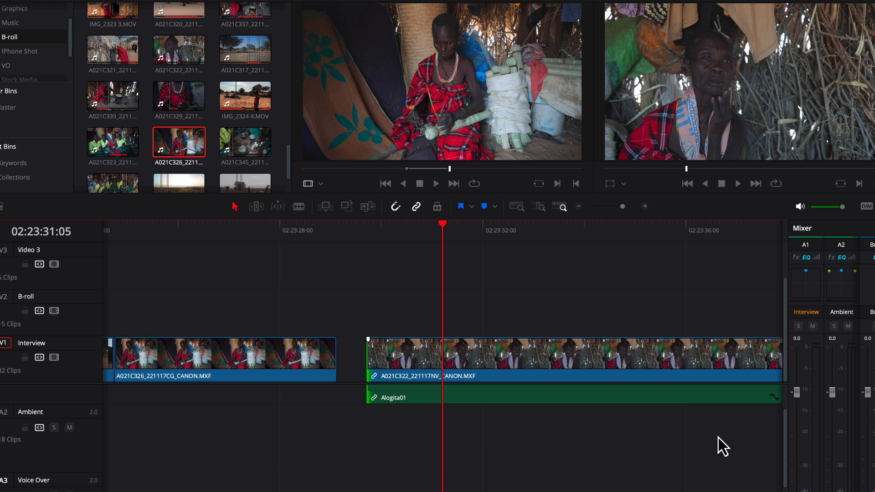
Step: Increase the height of the A1 Interview track to enlarge the interview audio waveform
click(358, 449)
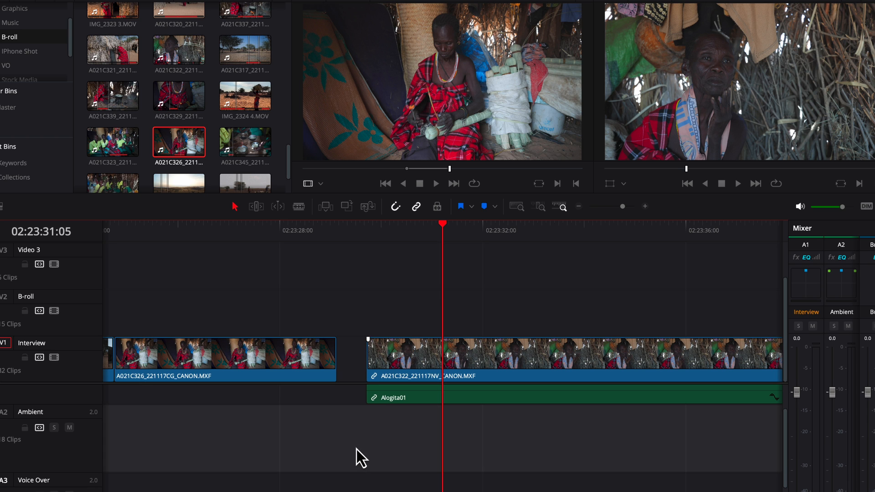
scroll(314, 453, up, 2)
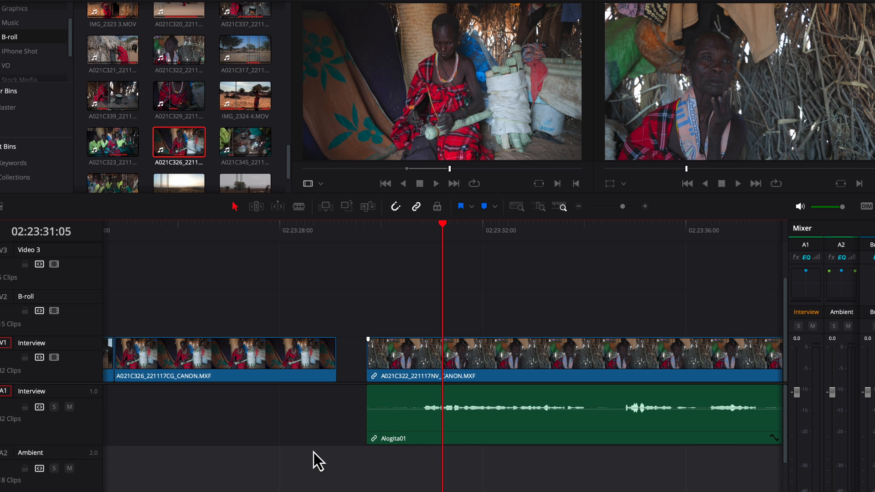
scroll(314, 452, down, 2)
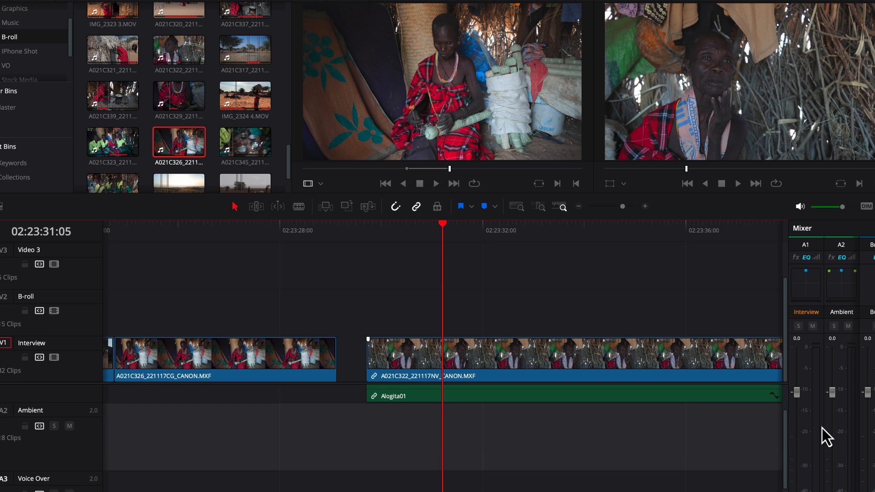
drag(786, 428, 783, 398)
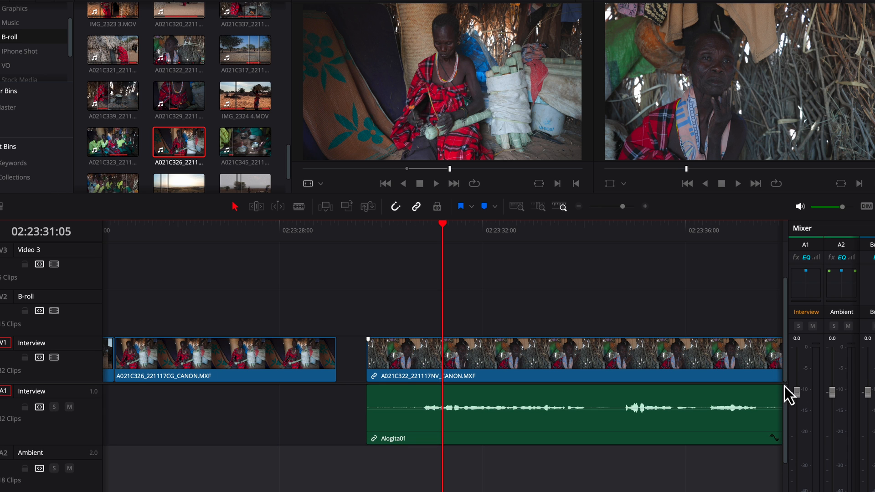
drag(77, 445, 107, 322)
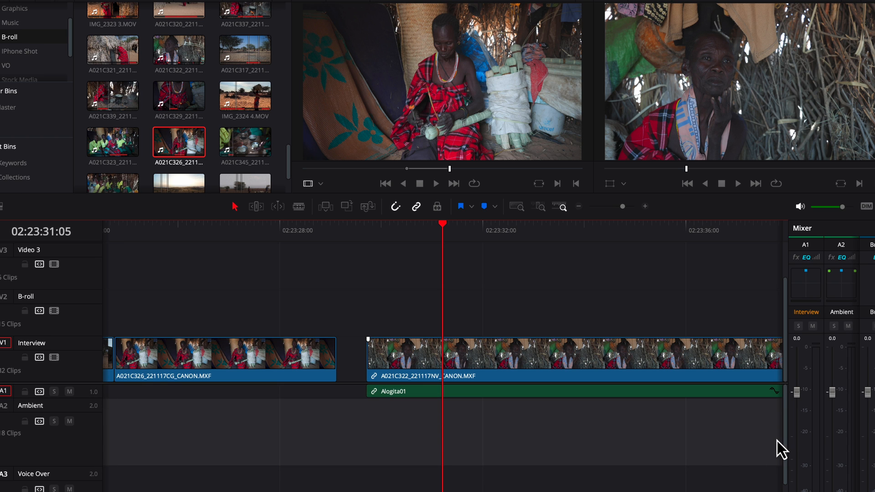
scroll(785, 431, down, 2)
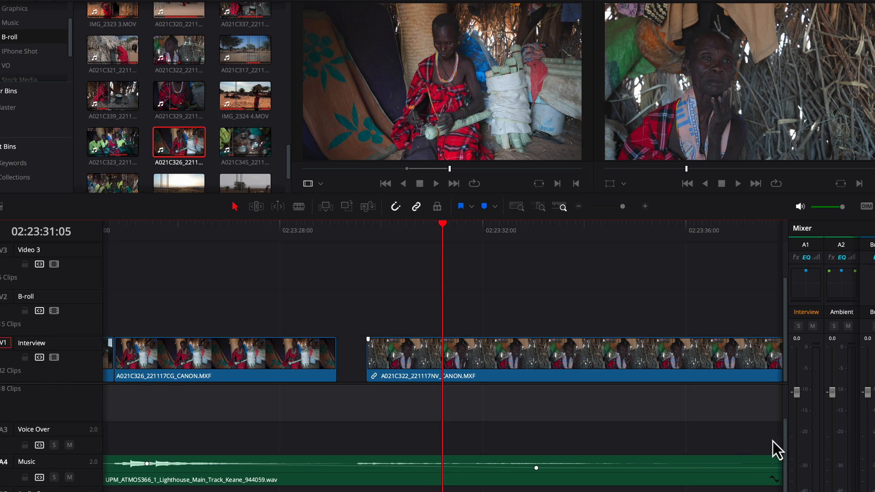
scroll(787, 437, up, 2)
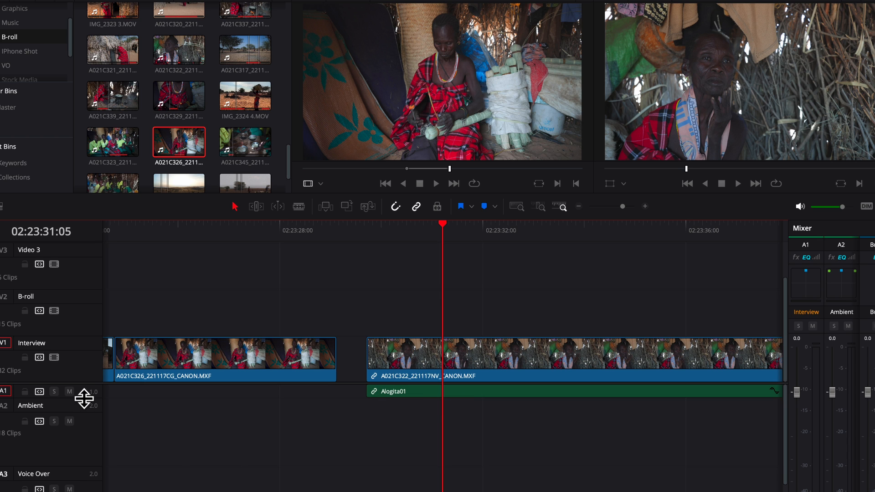
drag(84, 398, 84, 465)
Step: Trim the A021C322 interview's start to the first speech in the waveform, close the gap after A021C326, and play the sequence through it
drag(367, 360, 403, 365)
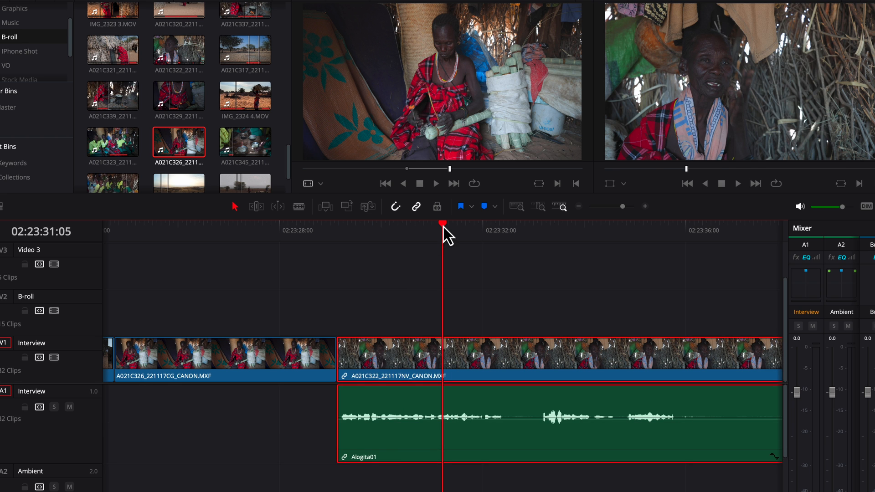
key(super+minus)
key(super+minus)
click(387, 231)
key(space)
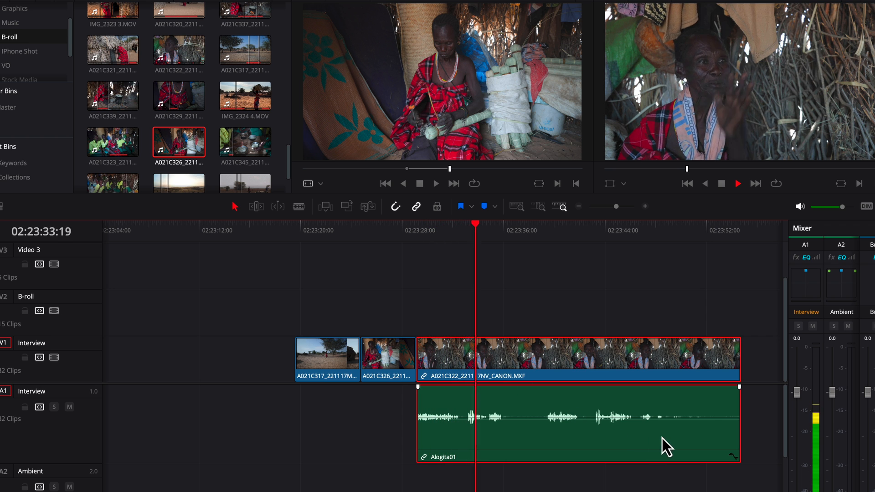
Step: Place the ADRA Horizontal Logo graphic on the B-roll track above the opening A021C317 shot, starting at 02:23:19:14
key(space)
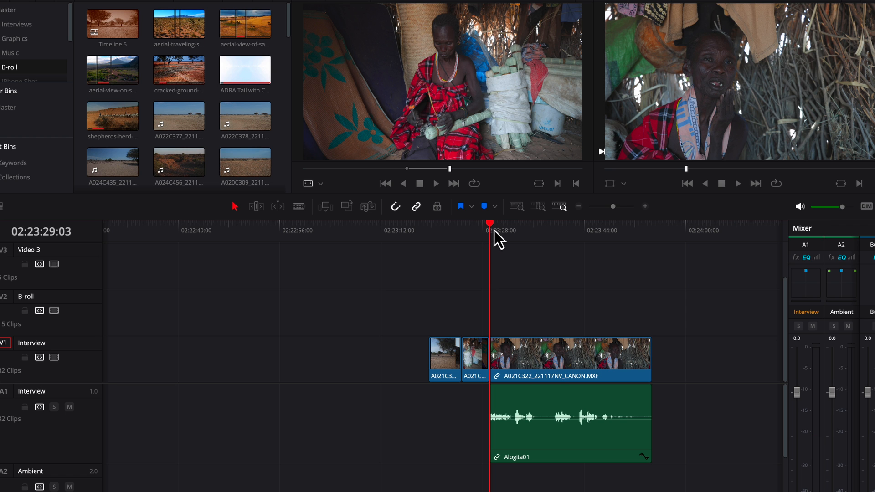
drag(492, 227, 435, 239)
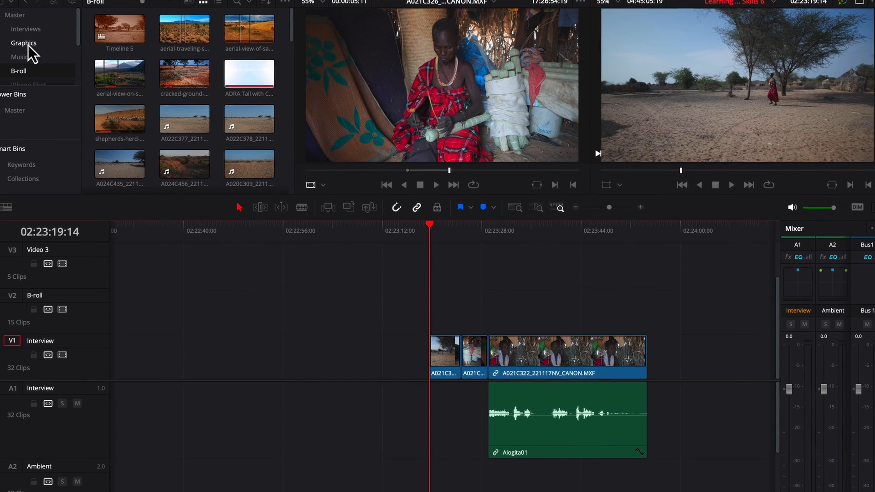
click(28, 45)
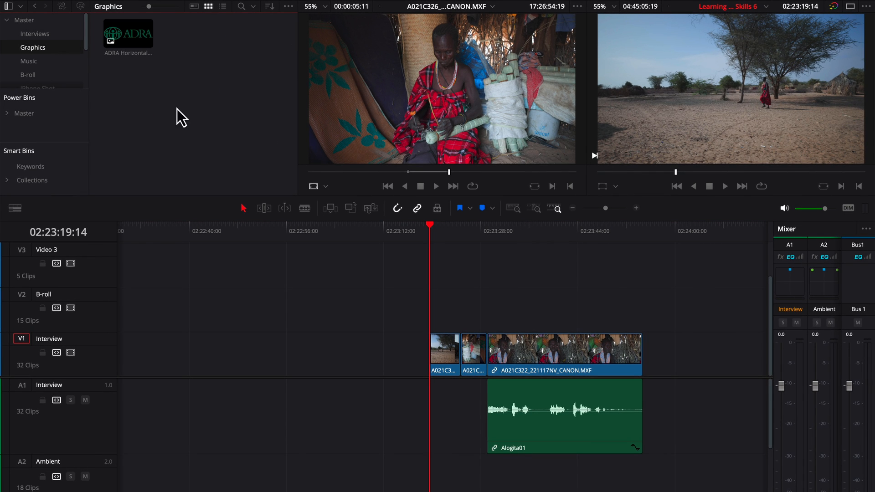
drag(126, 31, 437, 295)
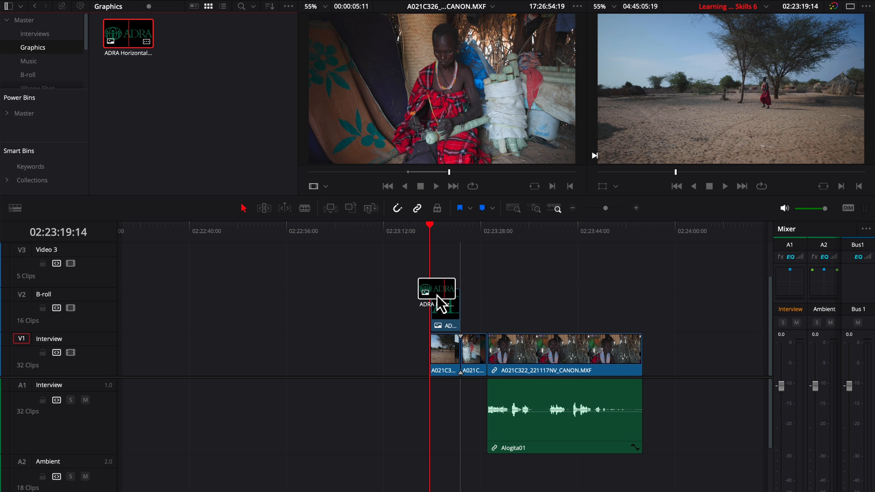
drag(436, 296, 436, 295)
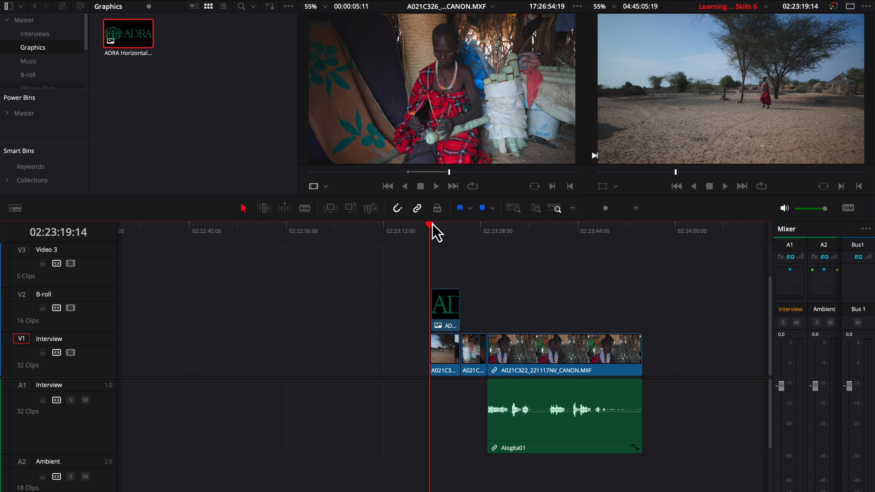
click(442, 228)
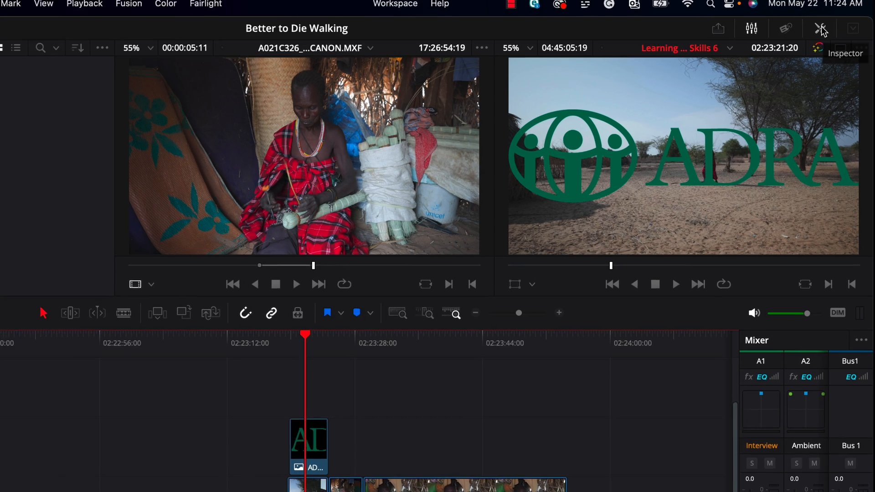
Step: Scale the ADRA logo to a linked zoom of 0.480 and position it at X -241, Y -471
click(809, 49)
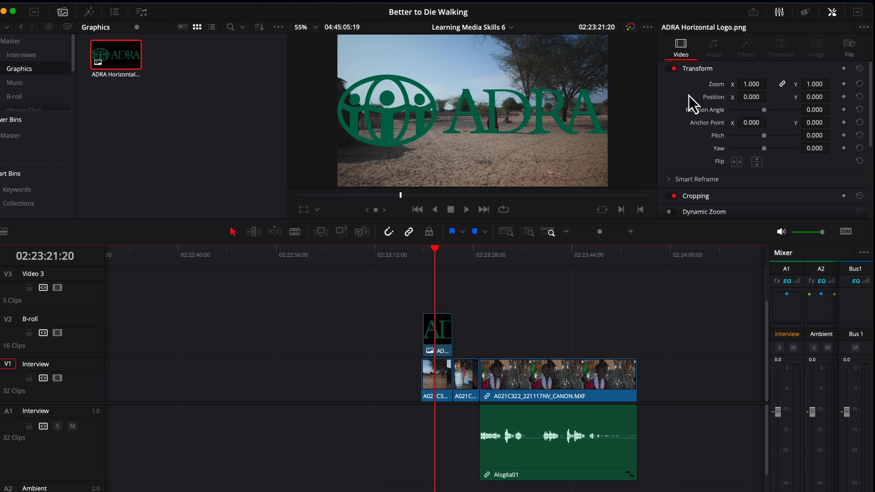
click(442, 334)
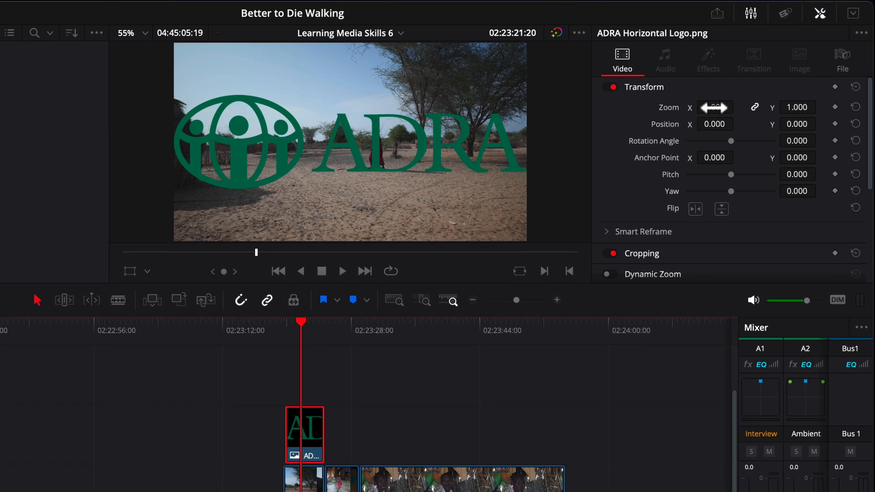
drag(714, 107, 666, 120)
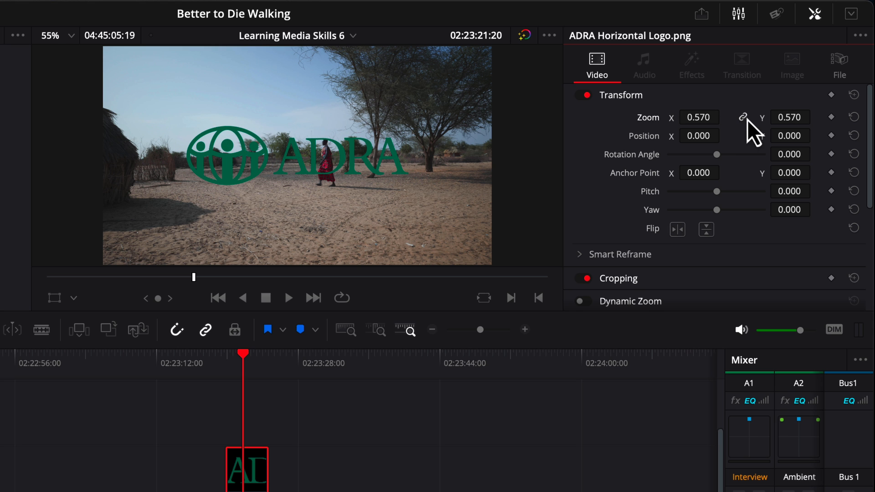
drag(789, 136, 757, 137)
drag(703, 131, 690, 119)
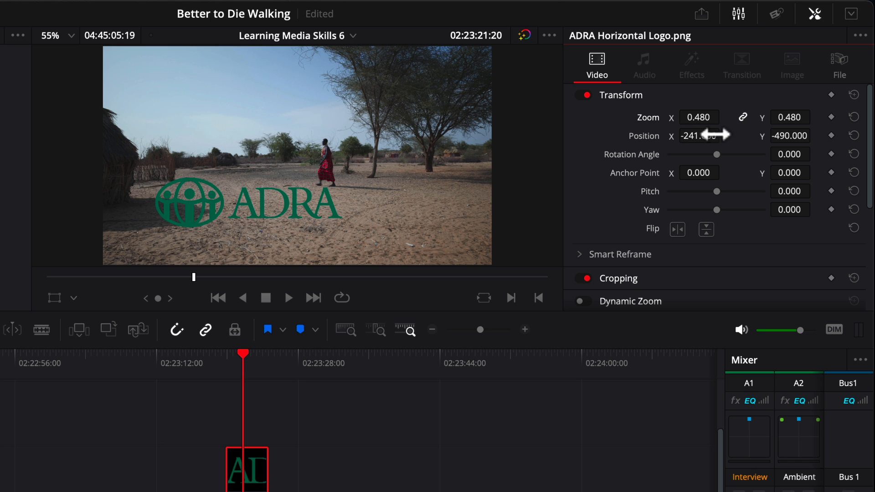
drag(788, 136, 799, 135)
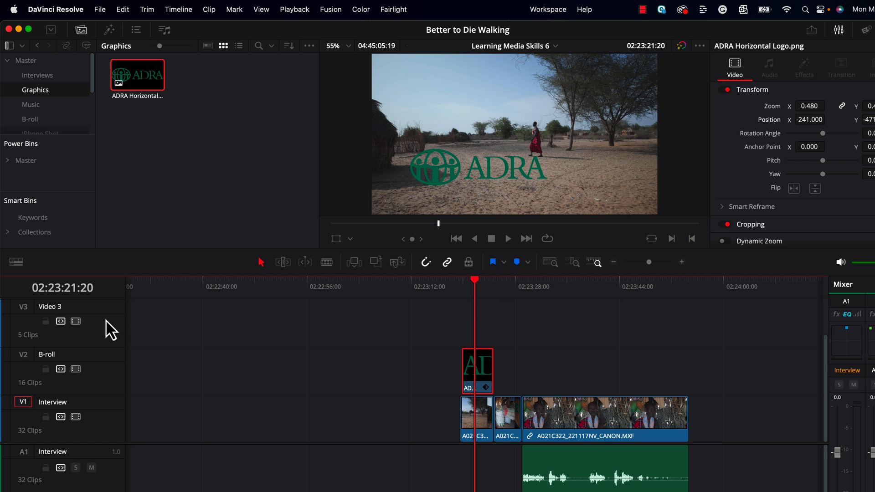
Step: Rename the Video 3 track as Titles
double_click(51, 308)
text(Titles)
click(292, 371)
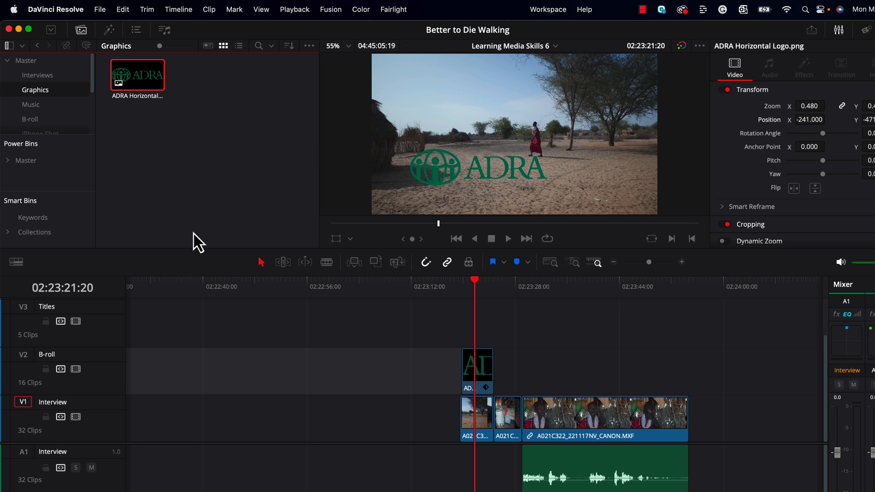
Step: Open the effects library and examine its video transitions, audio transitions and effects
click(36, 120)
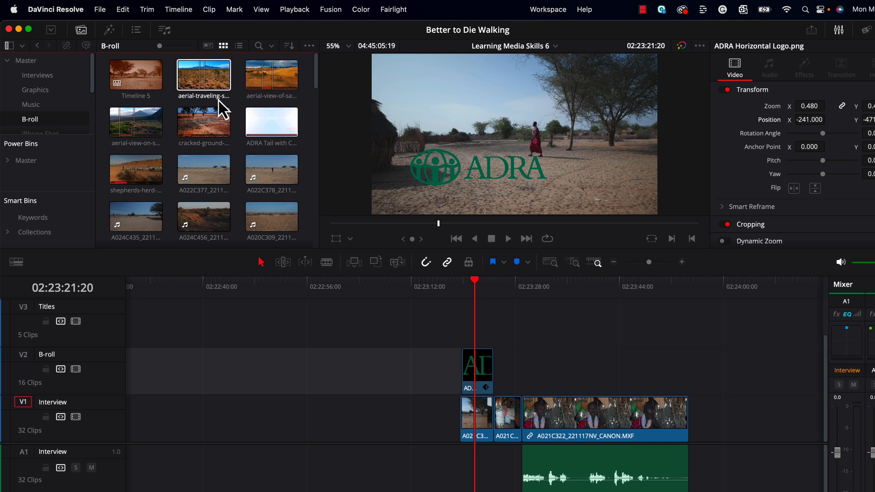
click(286, 163)
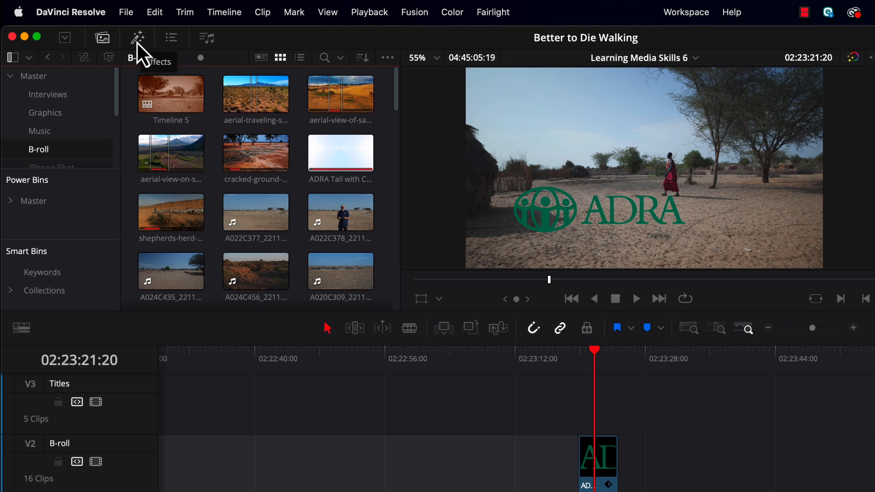
click(136, 40)
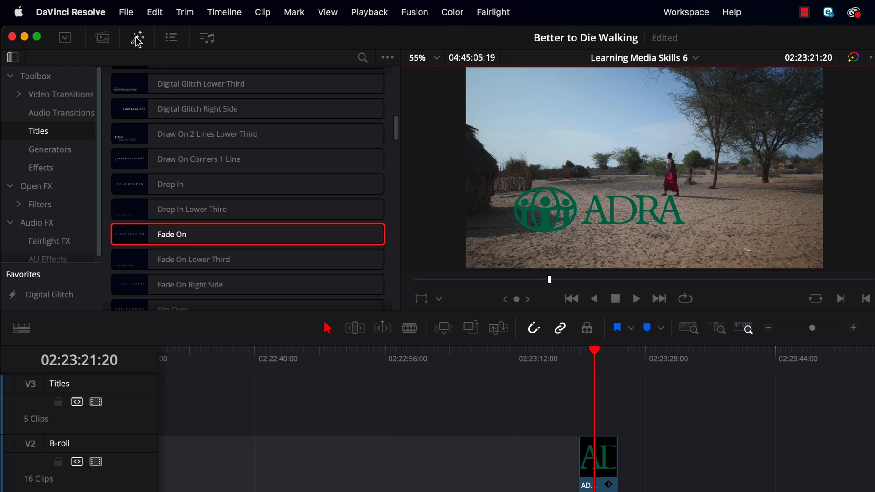
click(50, 95)
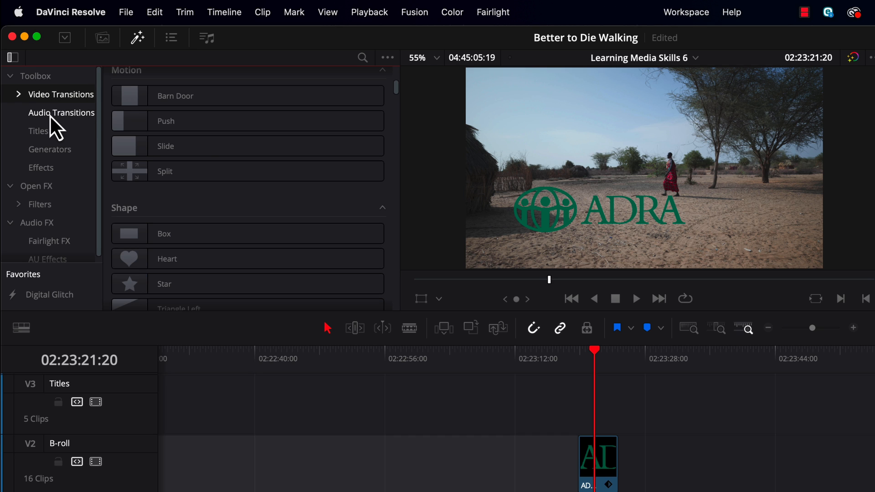
click(51, 115)
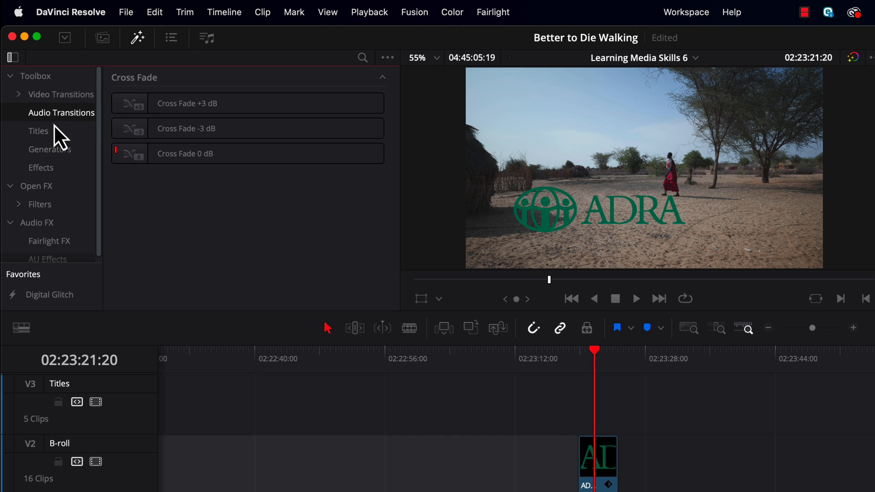
click(56, 168)
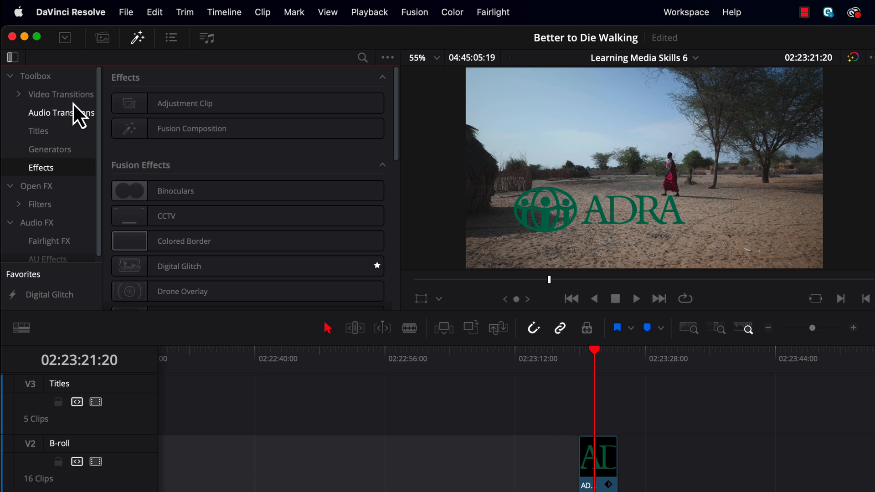
Step: Add the Fade On Fusion title to the Titles track, aligned with the start of the ADRA logo clip
click(43, 134)
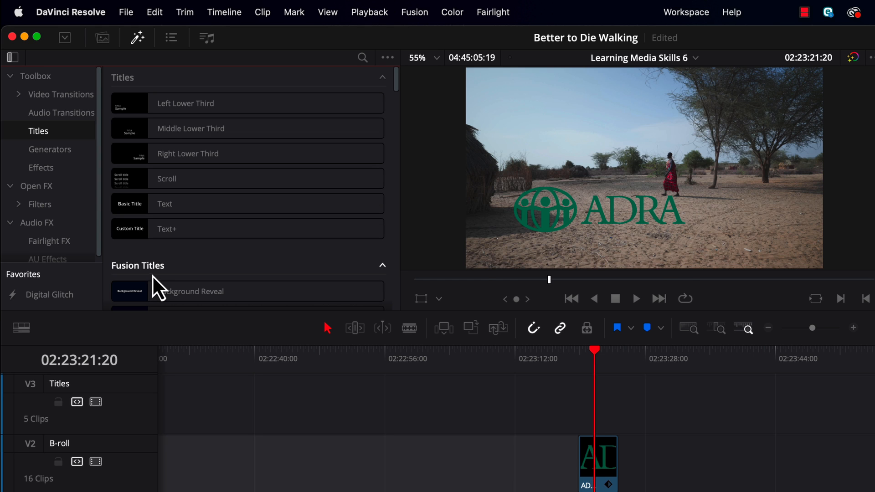
scroll(175, 263, down, 2)
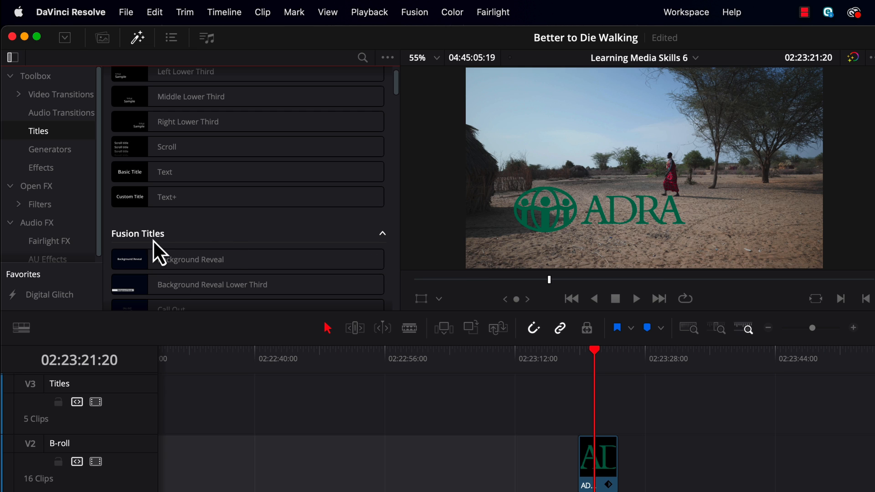
scroll(227, 258, down, 2)
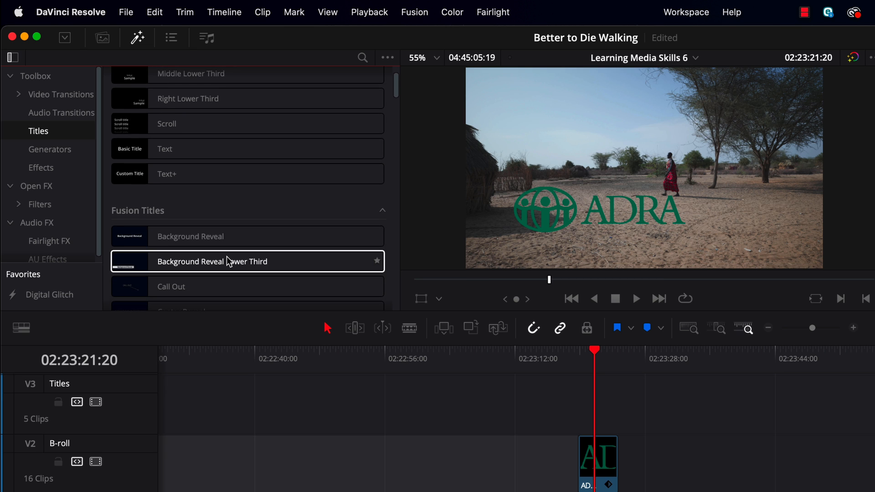
scroll(228, 261, down, 2)
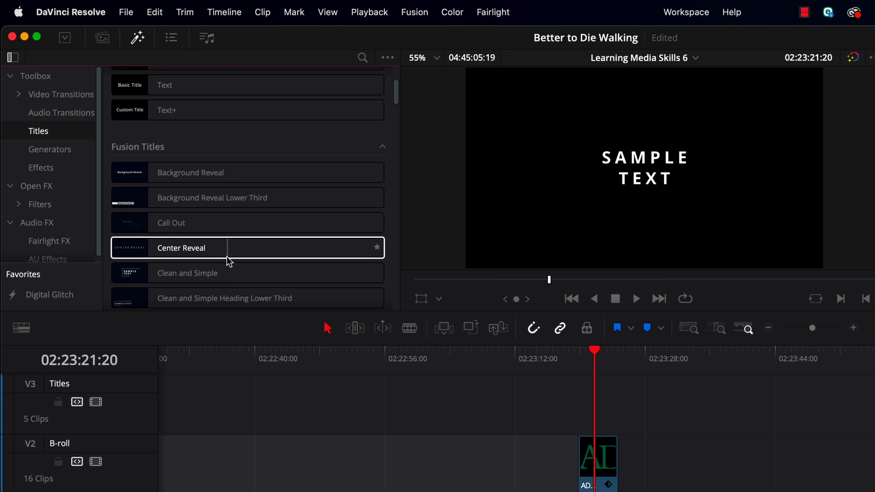
scroll(230, 262, down, 1)
scroll(227, 259, down, 7)
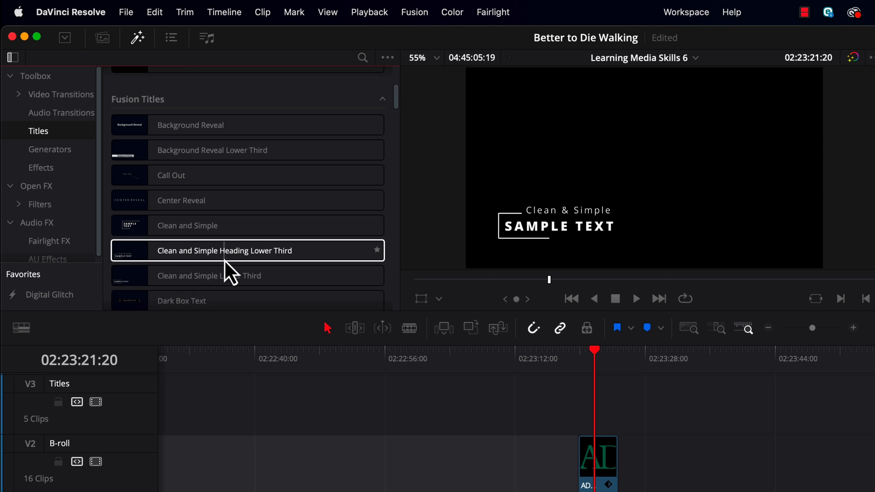
scroll(223, 257, down, 7)
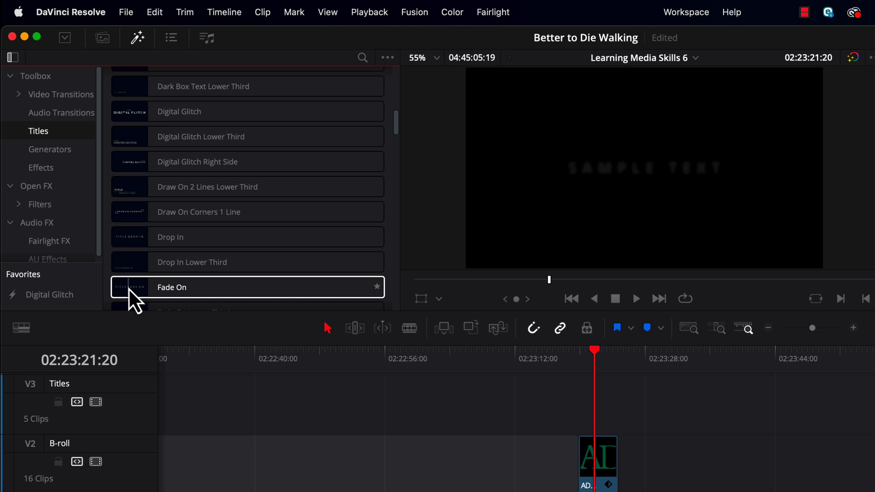
drag(128, 288, 583, 432)
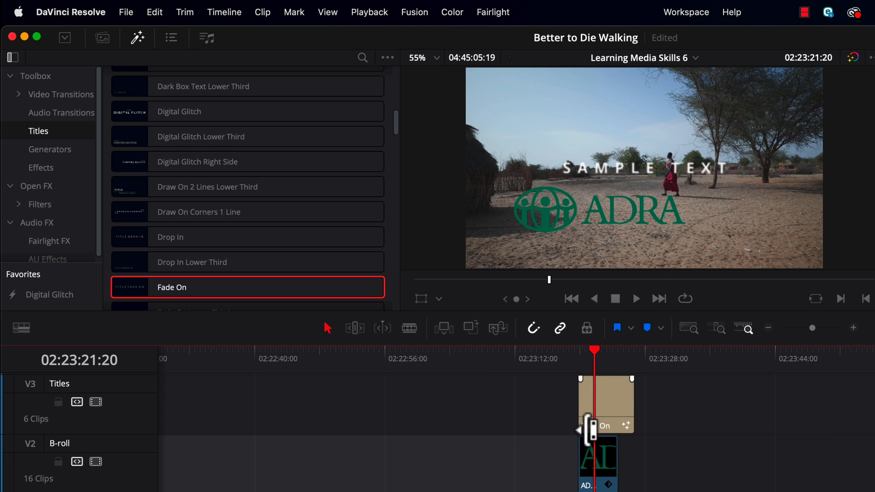
Step: Play the sequence from the start of the Fade On title to preview its animation over the logo and shots
mouse_move(596, 353)
mouse_down()
mouse_move(580, 356)
mouse_move(630, 357)
mouse_move(609, 357)
mouse_up()
click(588, 357)
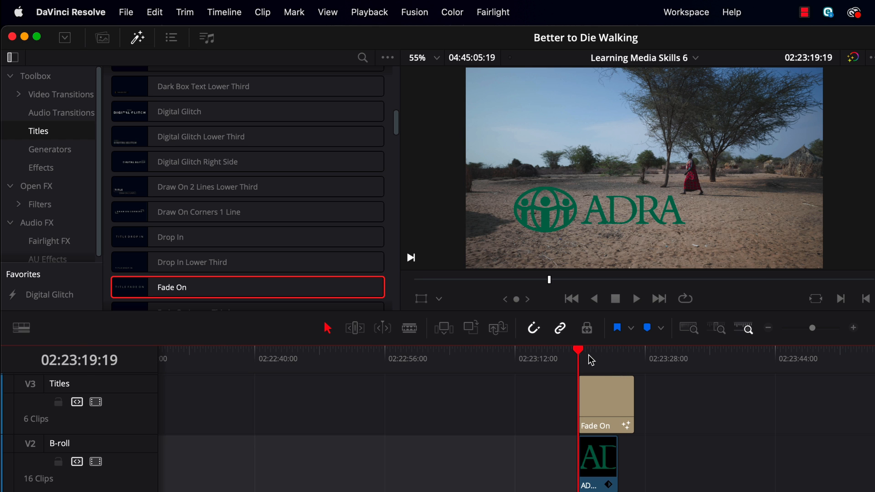
key(space)
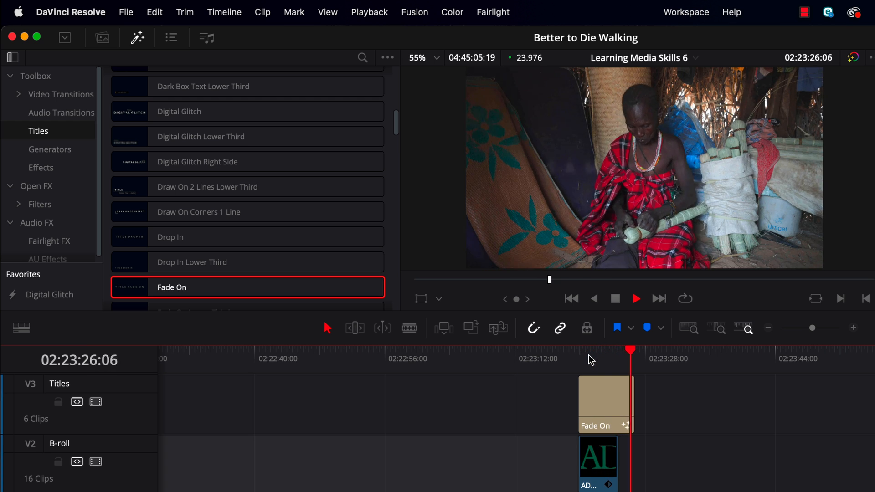
key(space)
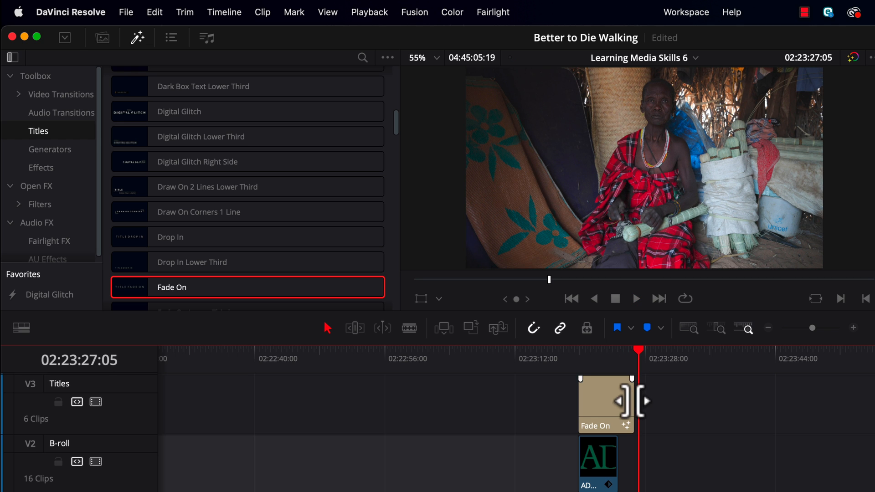
Step: Trim the end of the Fade On title to 02:23:24:18, matching the end of the ADRA logo clip
drag(636, 354, 618, 363)
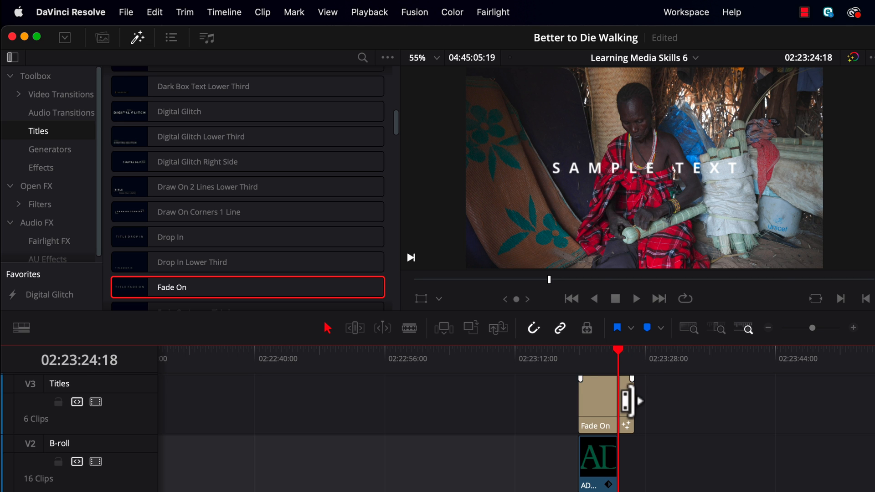
drag(628, 401, 616, 401)
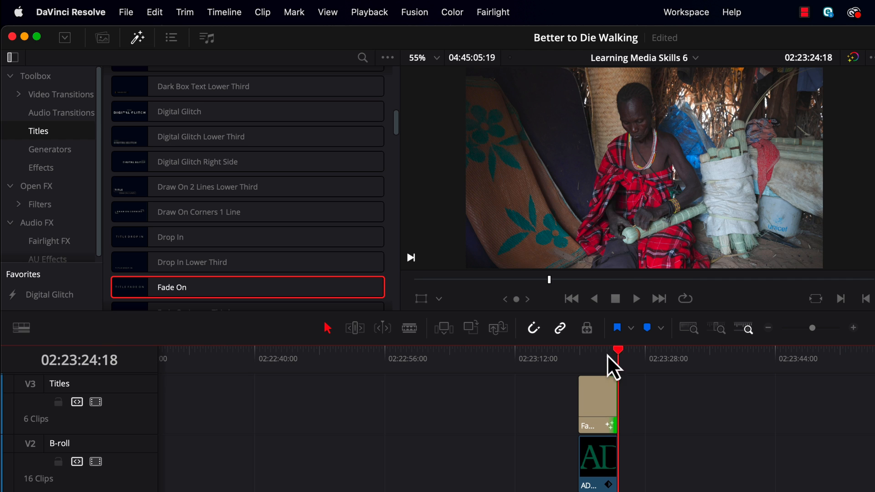
click(597, 367)
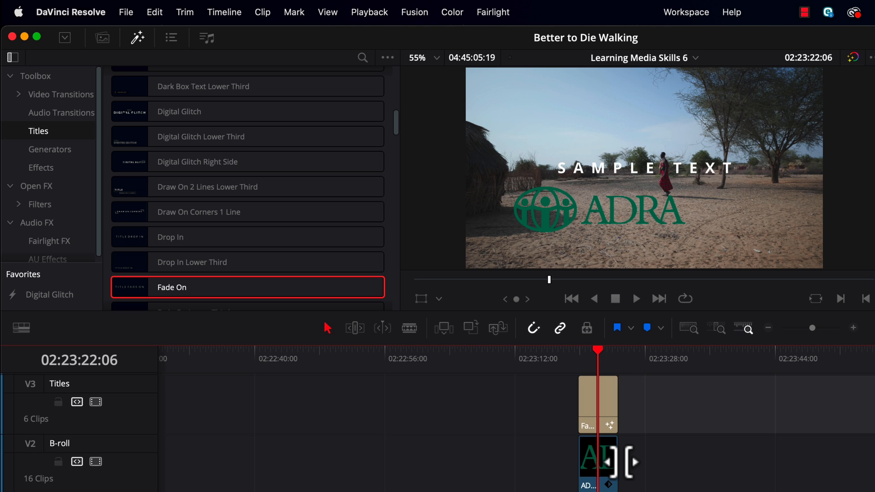
Step: Replace the sample text of the Fade On title over the ADRA logo with "Presents"
click(606, 400)
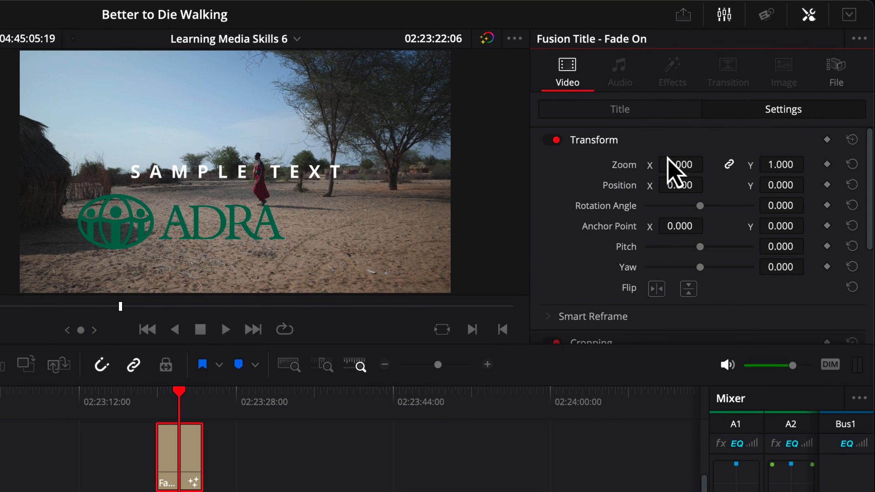
click(649, 112)
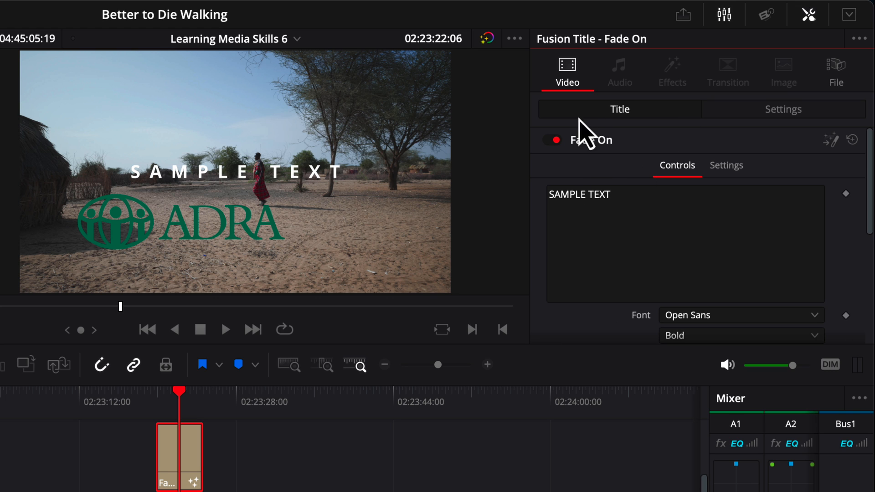
click(619, 196)
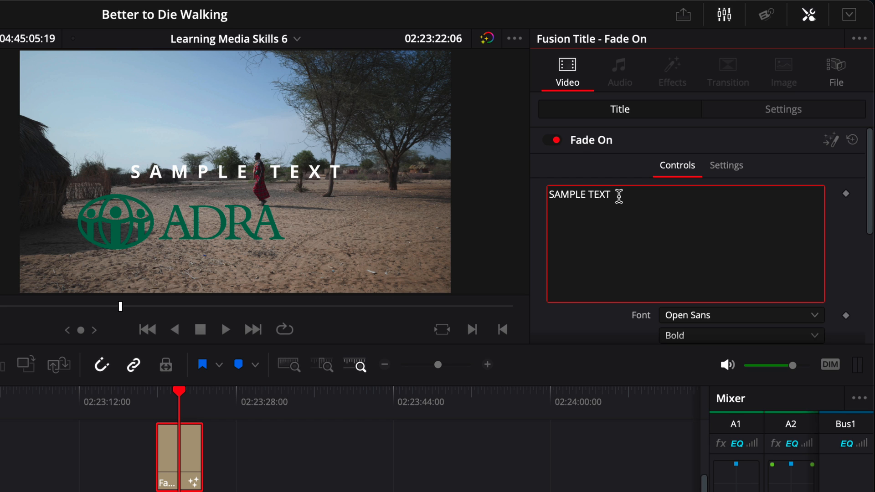
drag(606, 195, 512, 204)
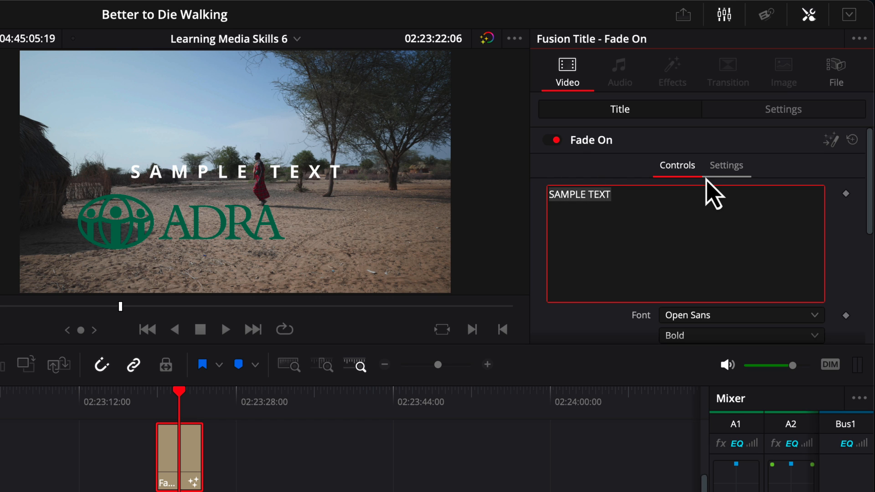
text(Present)
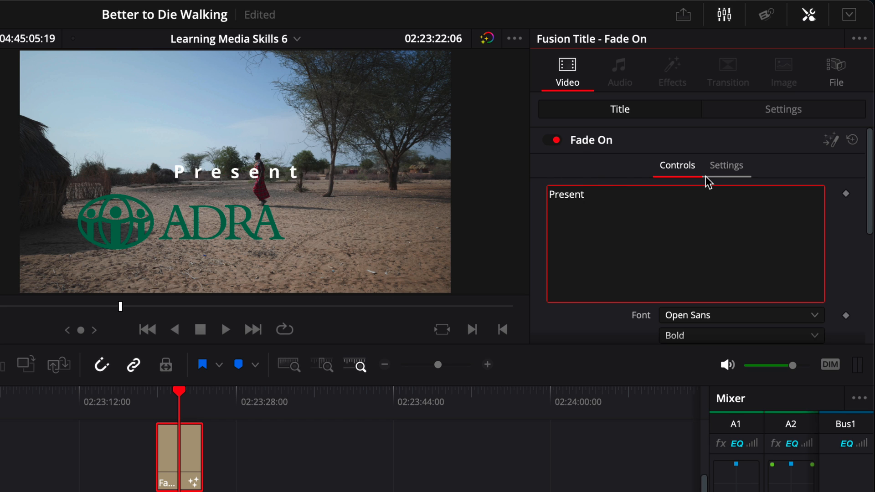
text(s)
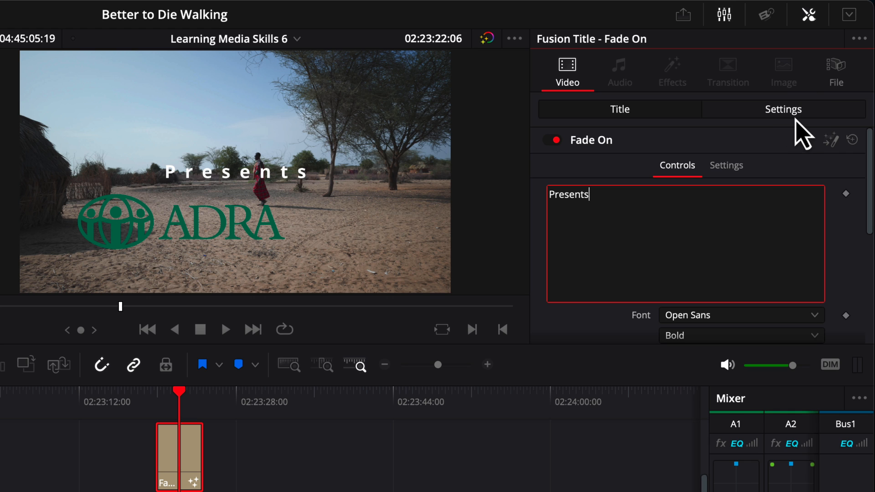
Step: Position the "Presents" title beneath the ADRA logo at X -101 and Y -399
click(771, 114)
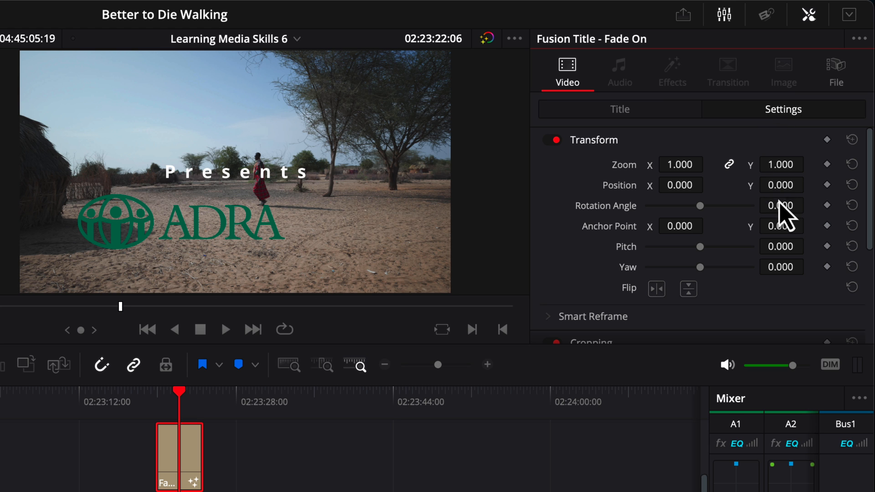
drag(777, 188, 456, 174)
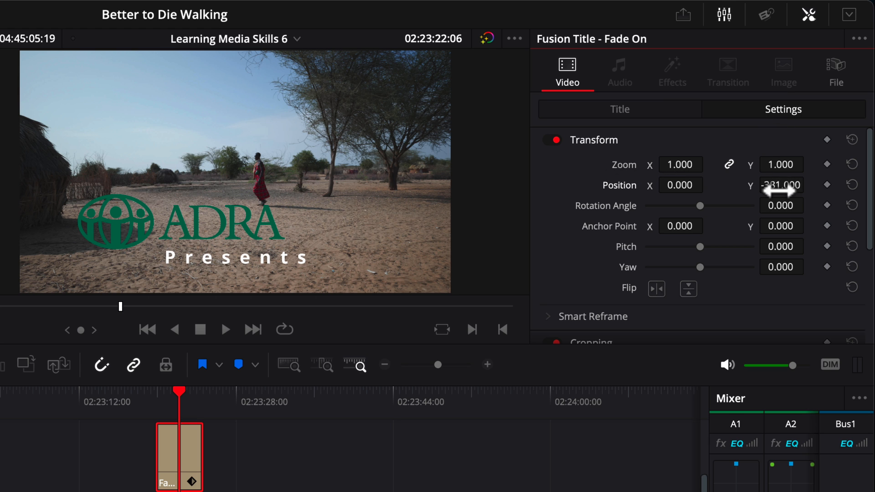
drag(677, 185, 581, 189)
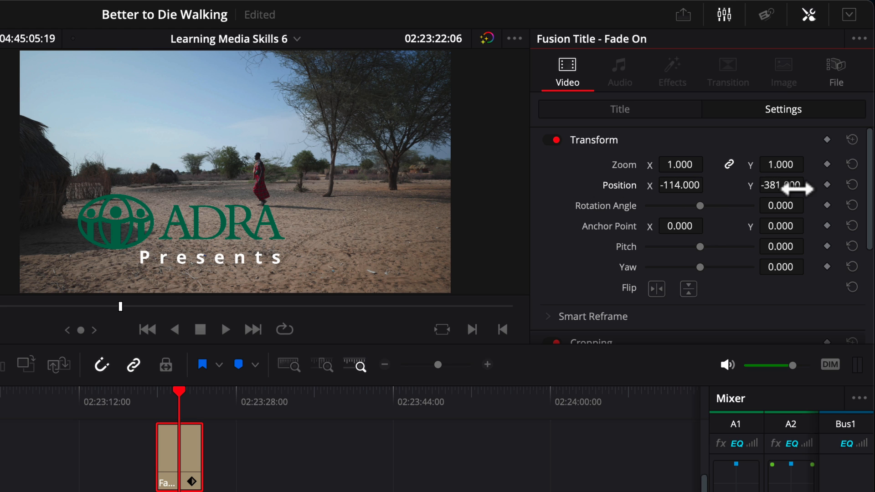
drag(793, 186, 773, 186)
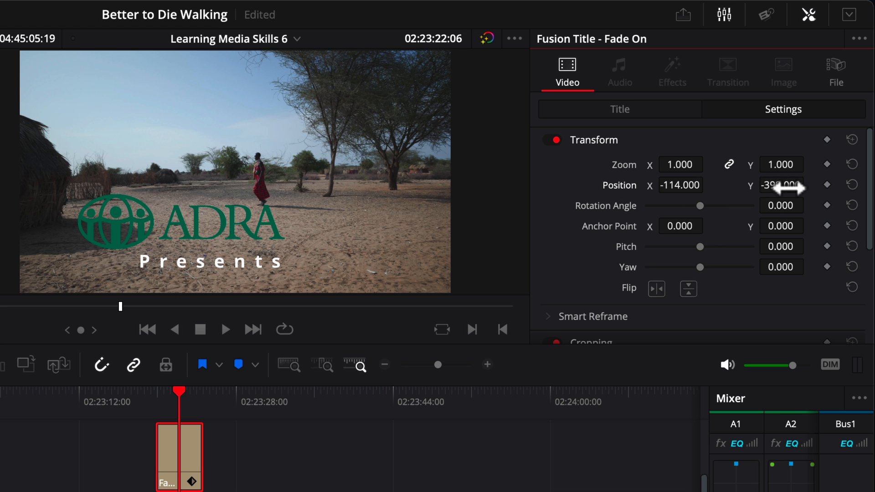
drag(674, 181, 682, 184)
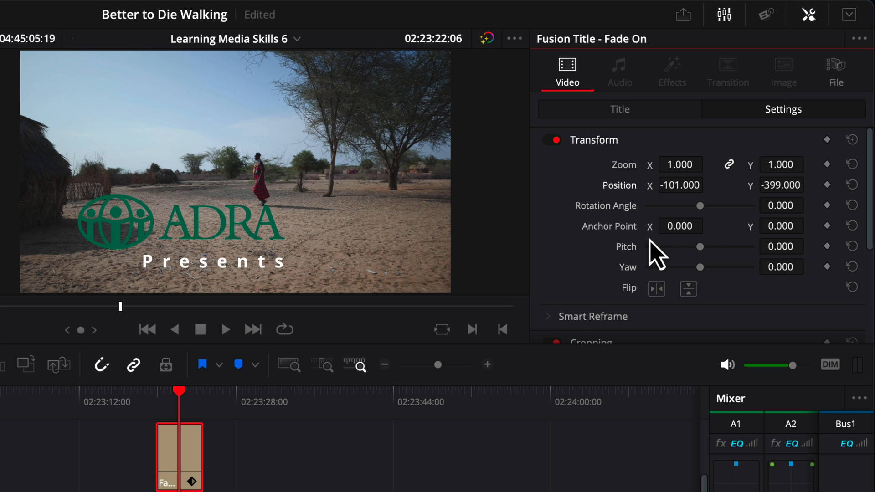
Step: Play the sequence from just before the Fade On title to preview the repositioned "Presents" text
click(120, 306)
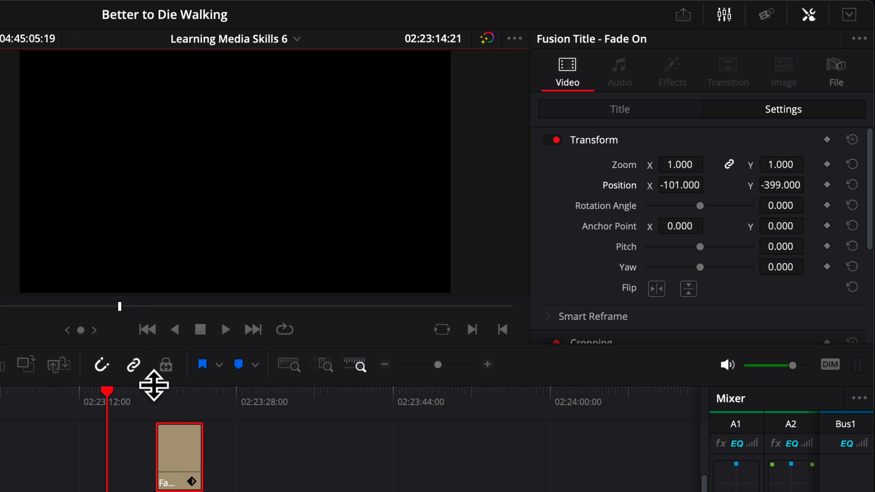
click(157, 399)
key(space)
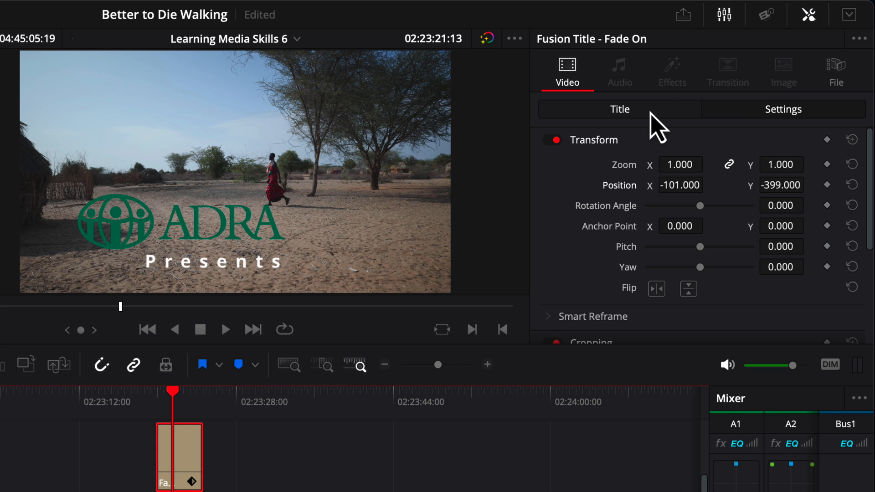
Step: Tighten the letter tracking of the "Presents" title to 0.884
click(620, 112)
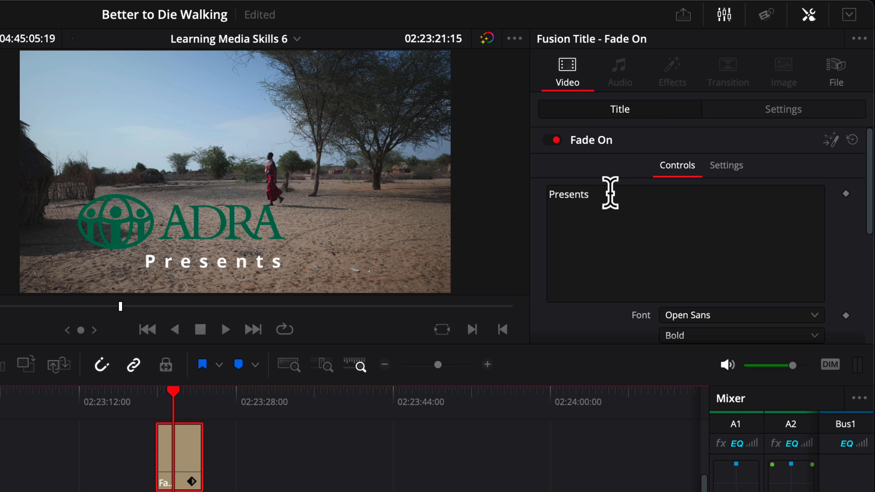
drag(599, 197, 536, 198)
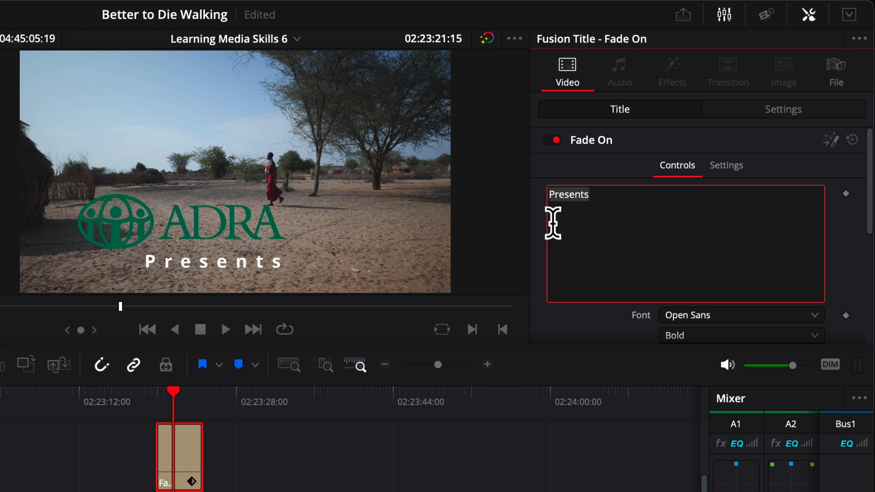
scroll(669, 269, down, 2)
scroll(669, 267, down, 4)
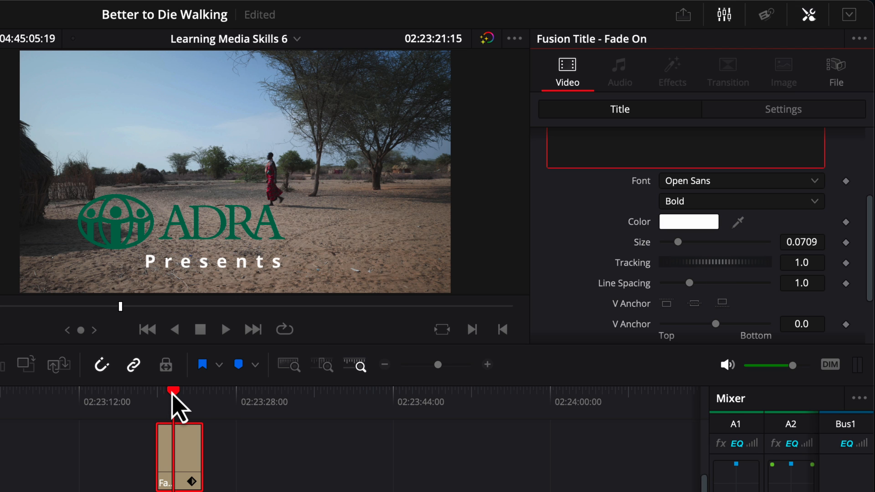
drag(712, 266, 698, 265)
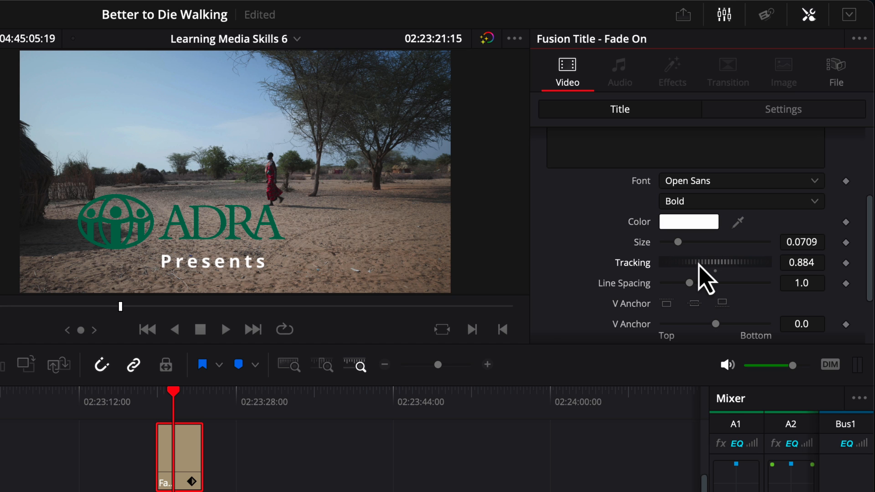
Step: Play the opening shot again from before the title to check the tightened "Presents" text, and examine where the title starts
click(174, 396)
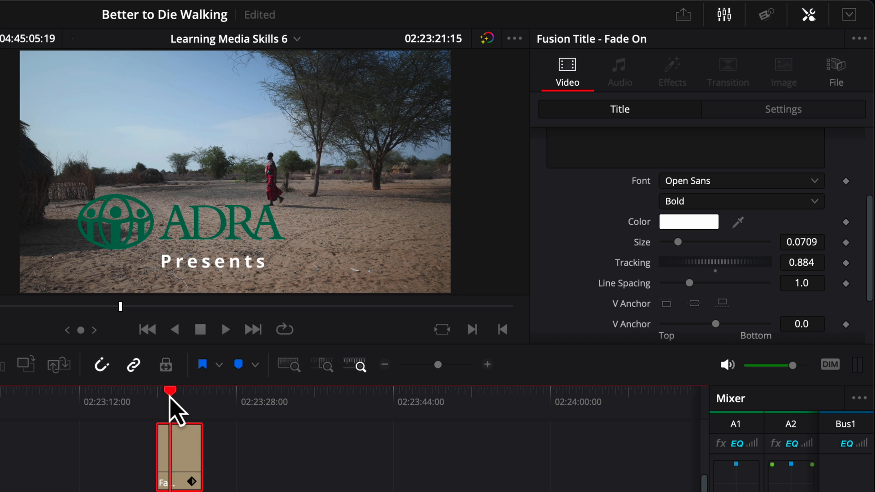
drag(173, 398, 153, 403)
key(space)
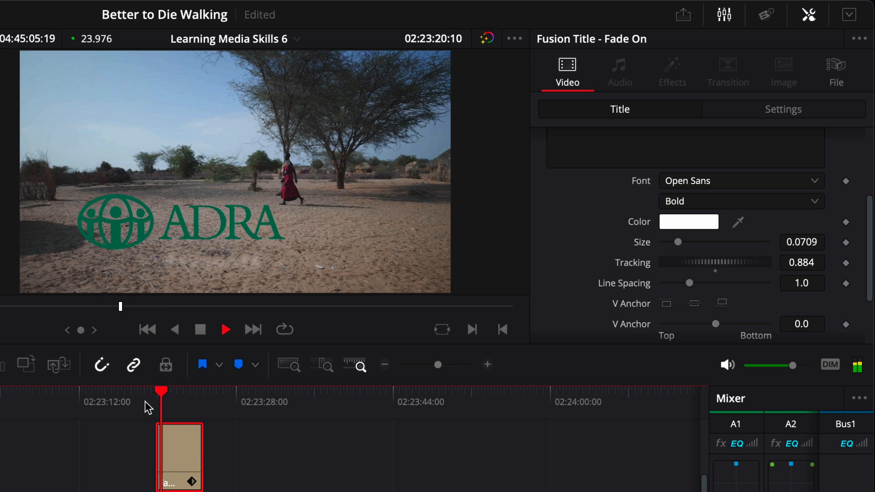
key(space)
click(148, 399)
key(space)
key(space)
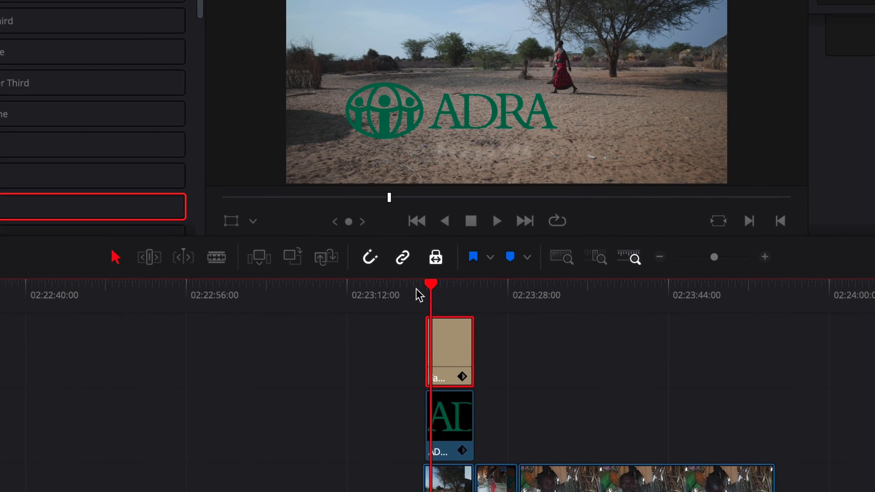
scroll(424, 294, up, 5)
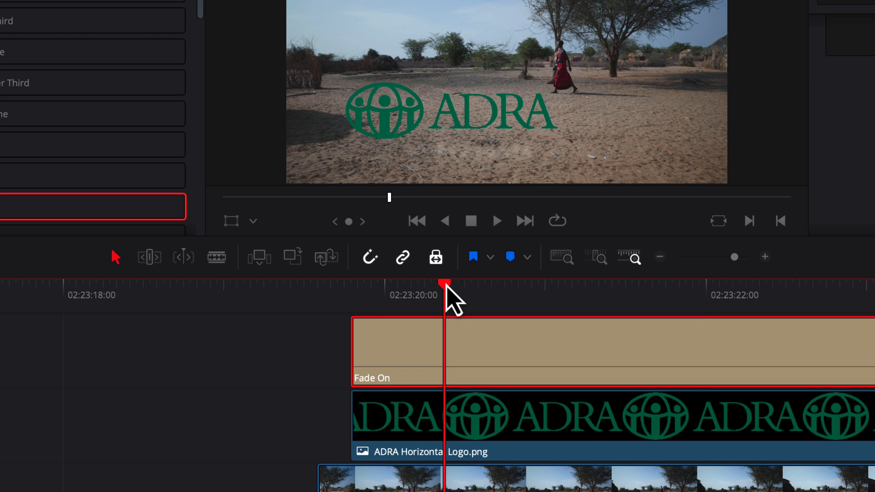
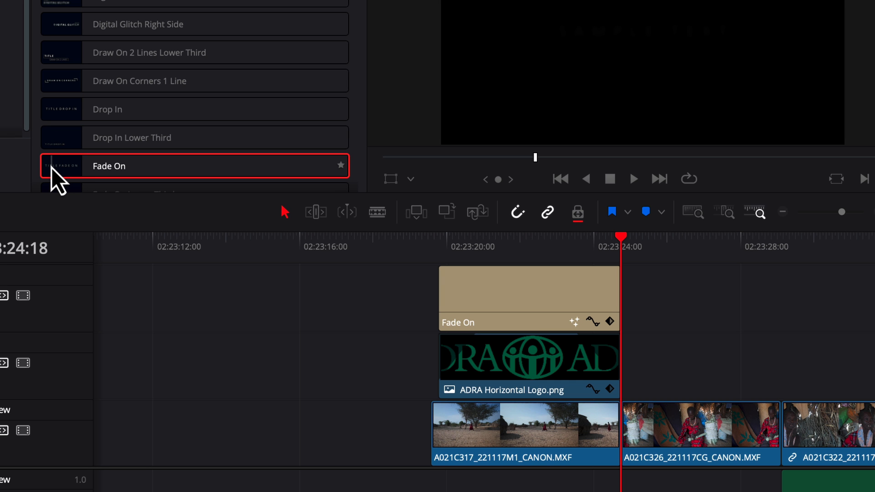
Step: Add a second Fade On title to the Titles track at 02:23:24:18, directly after the first title
drag(52, 168, 628, 320)
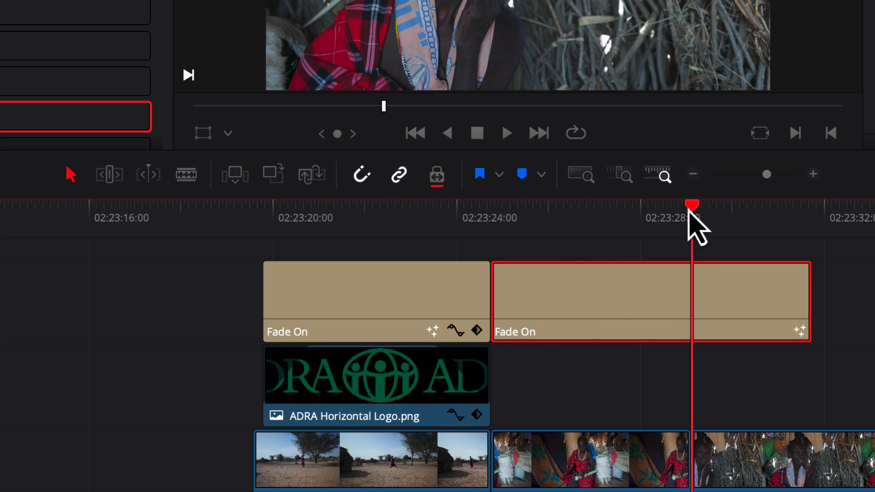
drag(693, 208, 547, 210)
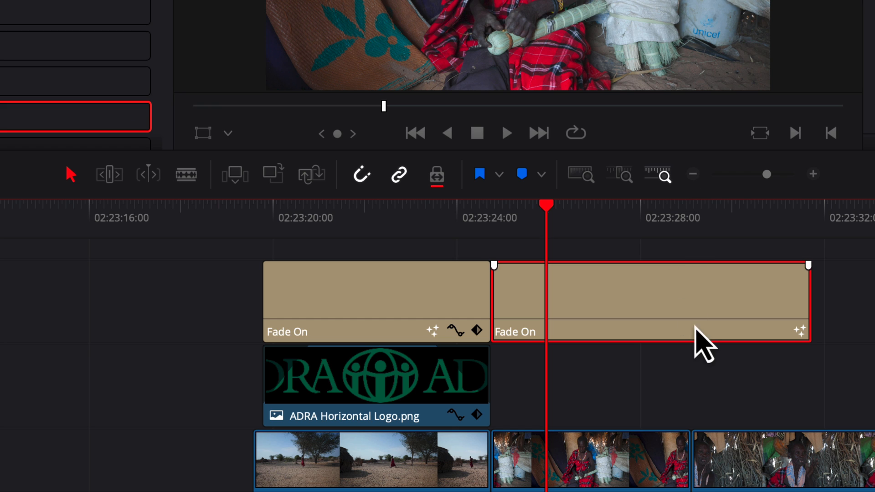
drag(583, 208, 701, 213)
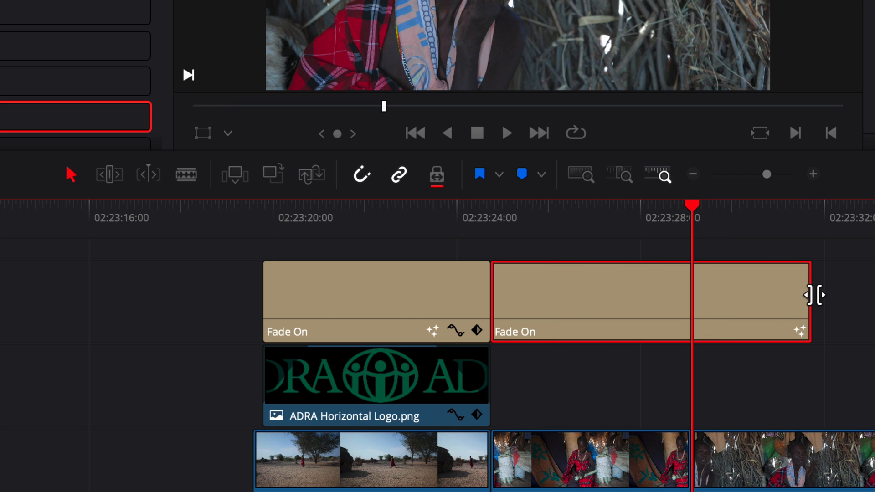
Step: Try trimming the end of the second Fade On title to the cut where the interview starts, and undo the trim
click(613, 455)
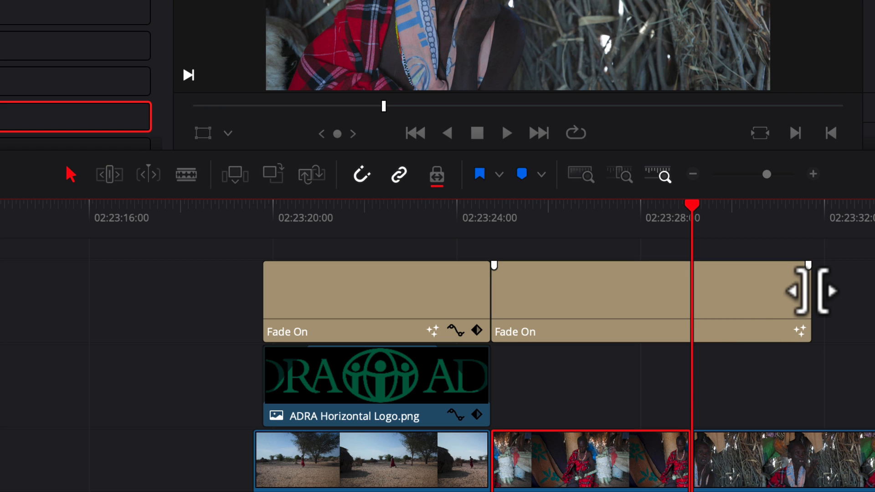
drag(811, 292, 692, 298)
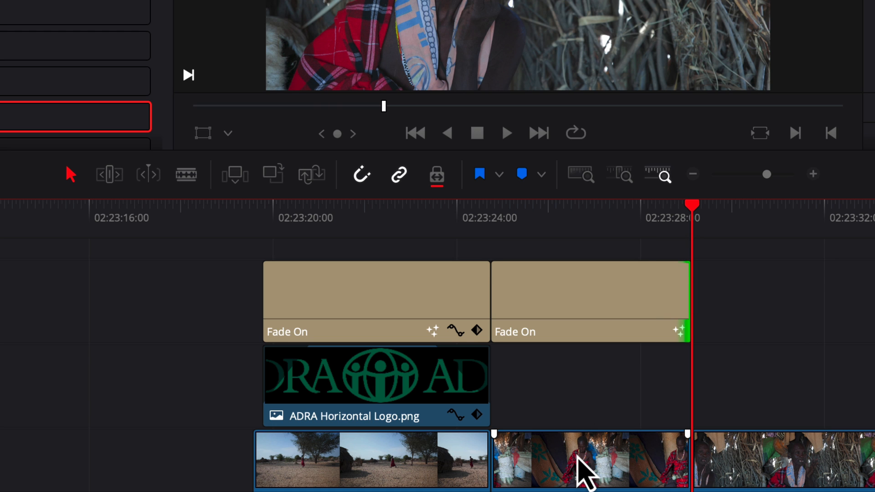
drag(689, 299, 704, 299)
key(super+z)
key(super+z)
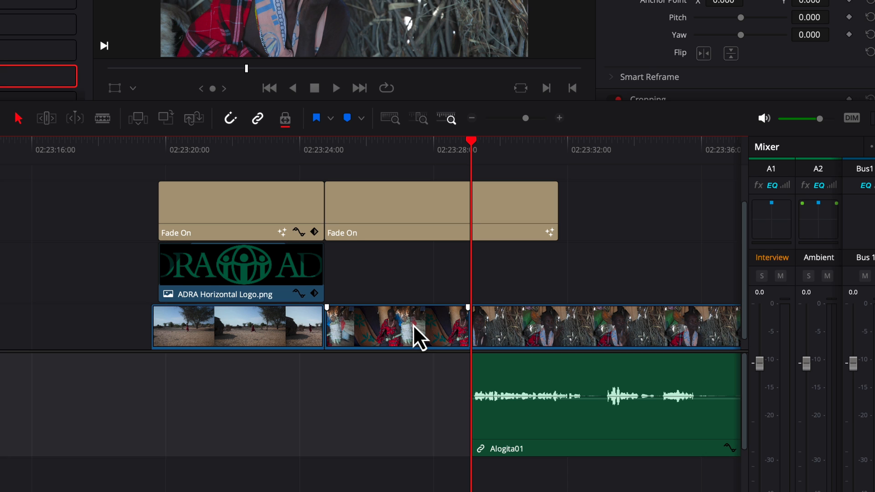
Step: Try lifting the A021C326 shot to the track above, extending it to the second title's end, and dropping it back over the interview video
drag(409, 326, 417, 275)
drag(474, 257, 557, 270)
drag(450, 283, 458, 327)
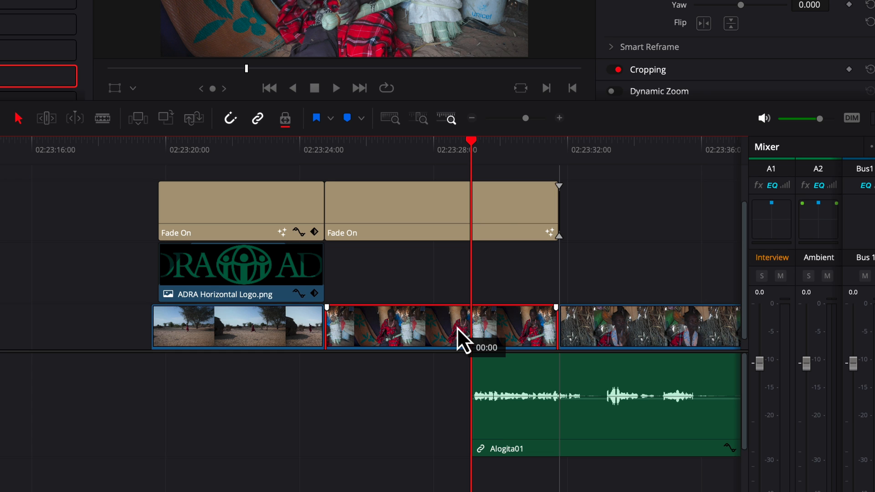
drag(457, 327, 458, 328)
Step: Play the extended second shot through to the interview to preview the new title's timing
drag(474, 146, 414, 160)
key(space)
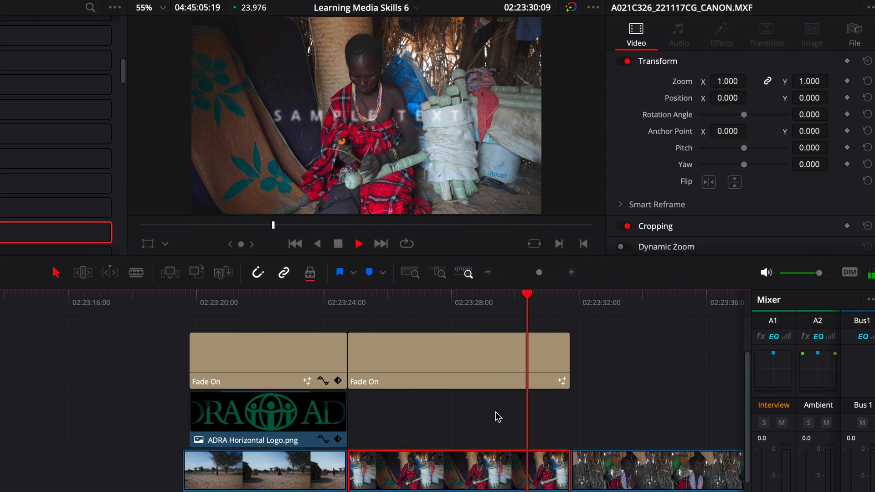
key(space)
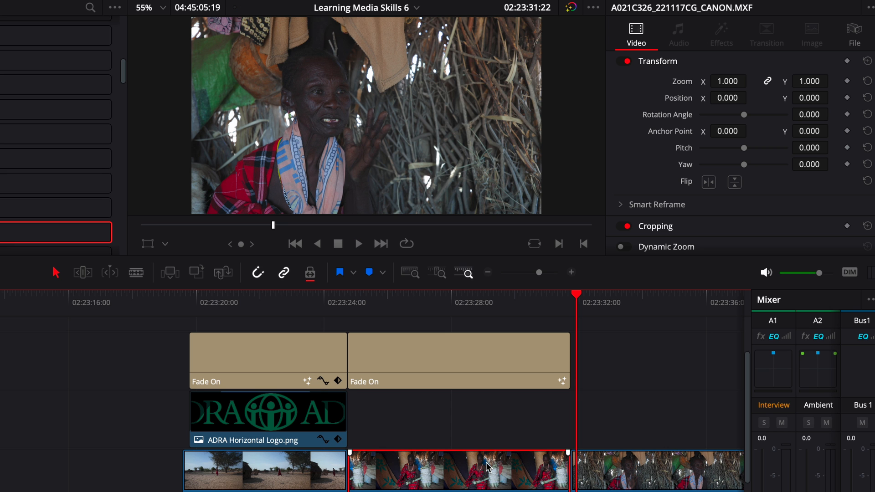
Step: Undo the lifting, extension and overwriting of the A021C326 shot
key(super+z)
key(super+z)
key(super+z)
key(super+z)
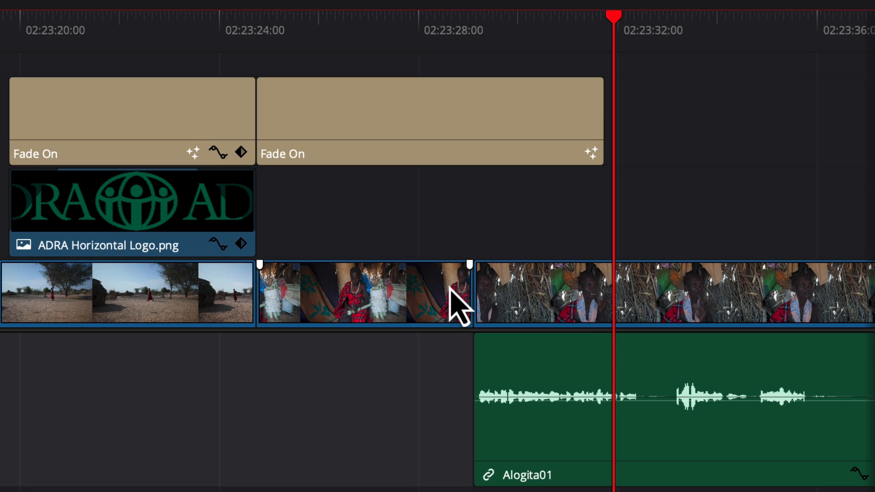
Step: Roll the cut between the A021C326 shot and the interview video to 02:23:31:22, leaving the interview audio in place
click(445, 471)
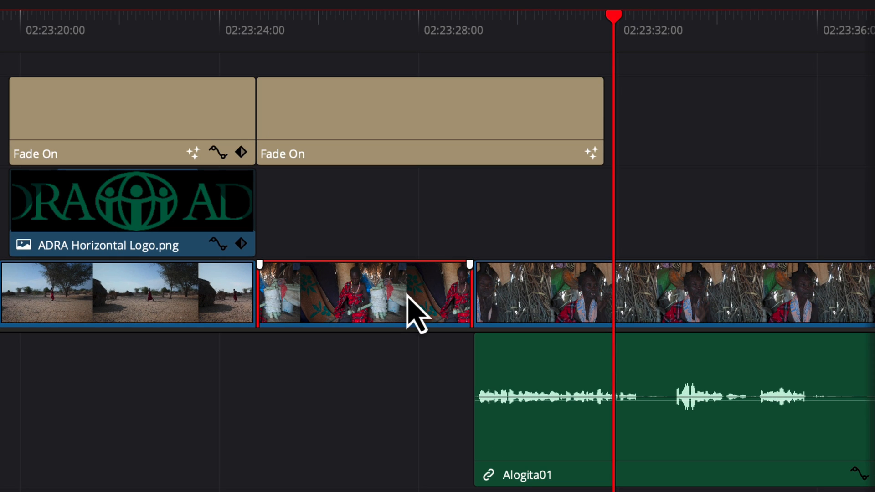
click(458, 286)
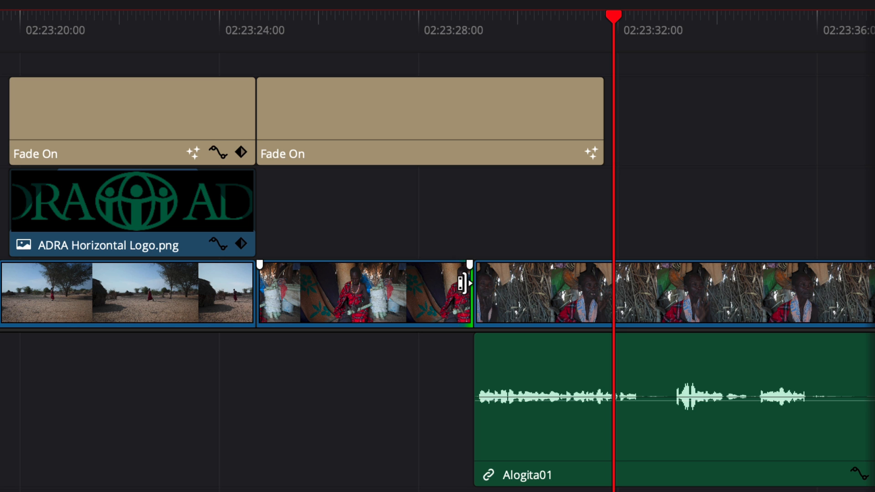
drag(462, 283, 598, 287)
drag(613, 35, 390, 96)
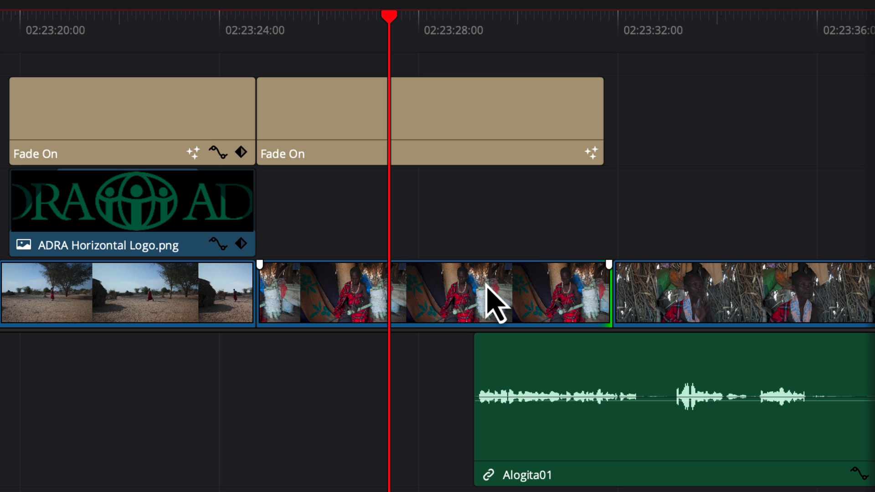
Step: Play the second Fade On title from the start of its shot to preview how it fades in
drag(389, 19, 277, 54)
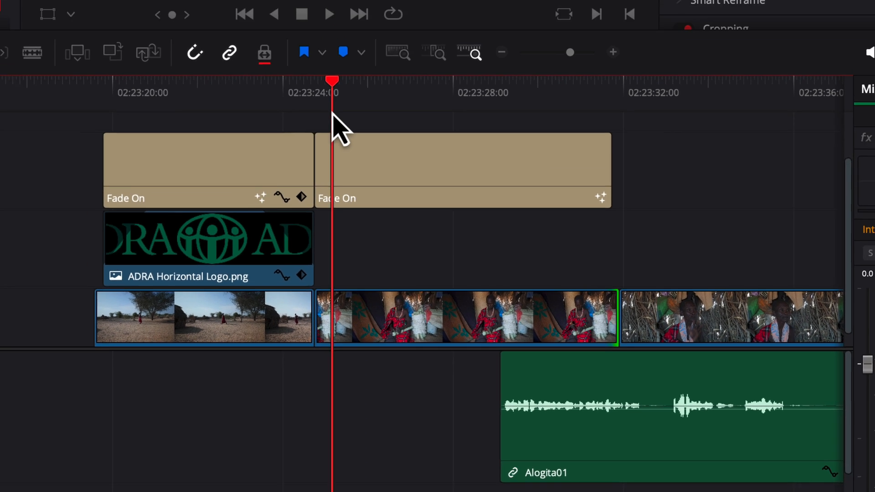
drag(332, 113, 328, 116)
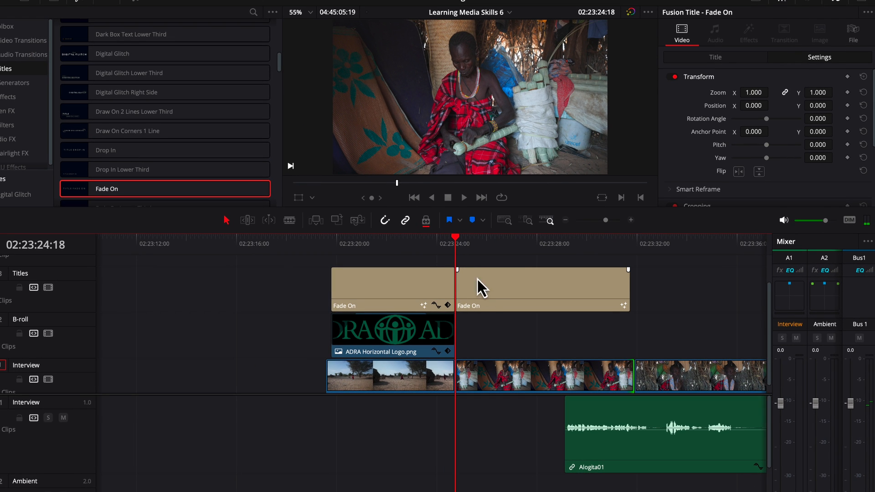
key(space)
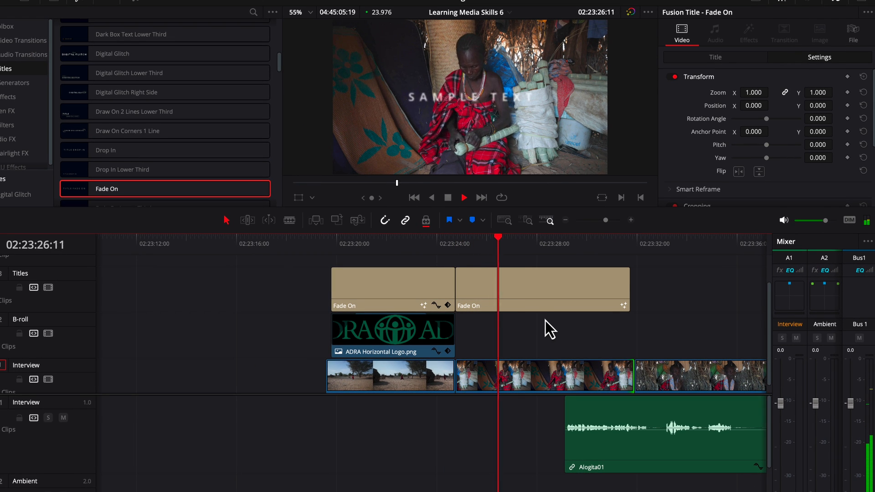
key(space)
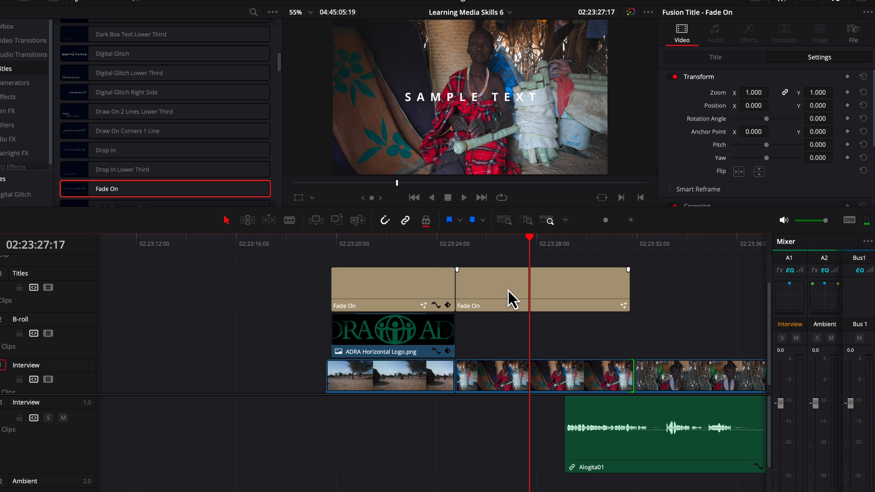
Step: Replace the second Fade On title's sample text with "Better to Die" and "Walking" on two lines
click(508, 288)
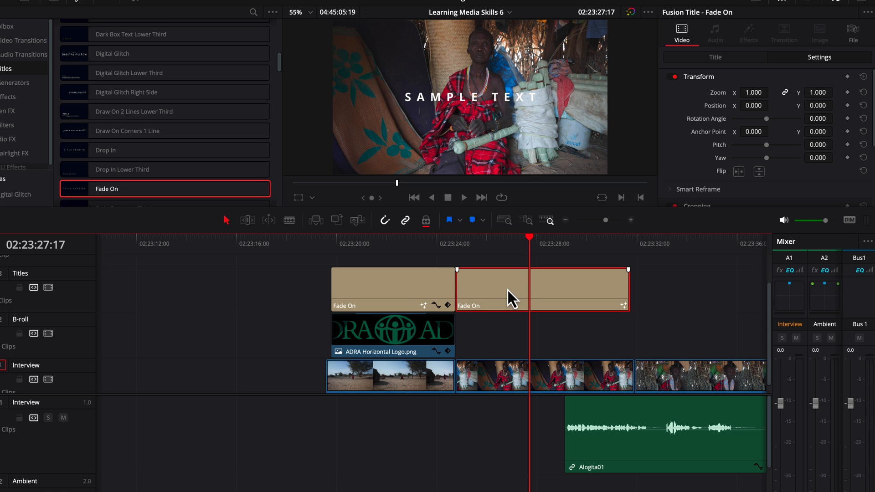
click(723, 59)
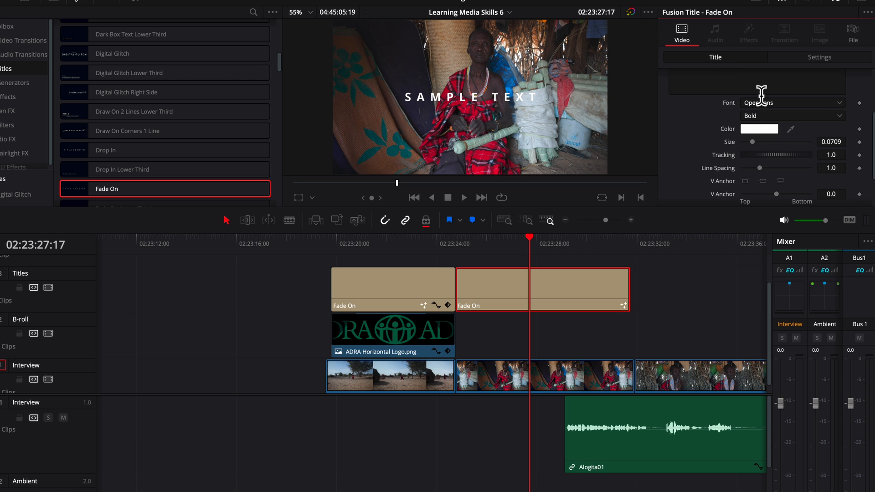
scroll(754, 105, up, 3)
drag(729, 118, 662, 109)
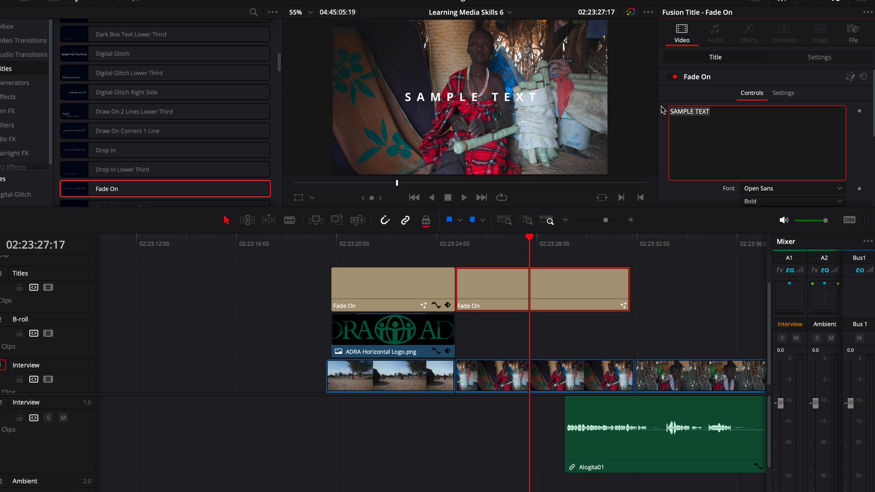
text(Better to Die )
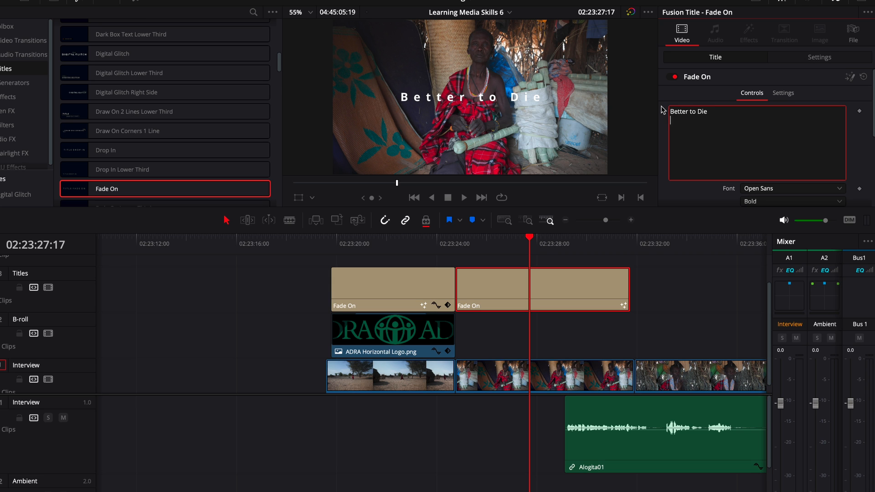
text(Walking)
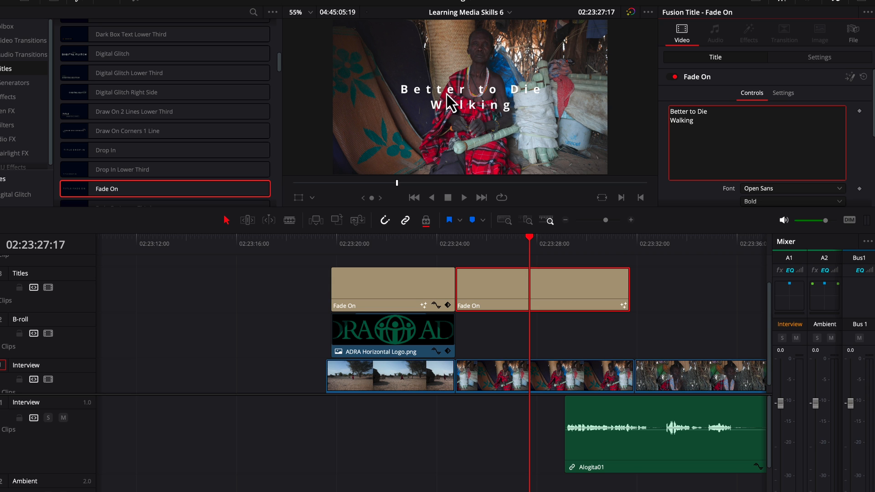
Step: Set the "Better to Die Walking" title's tracking to 0.899, tighten its line spacing slightly and enlarge the text
drag(531, 237, 512, 242)
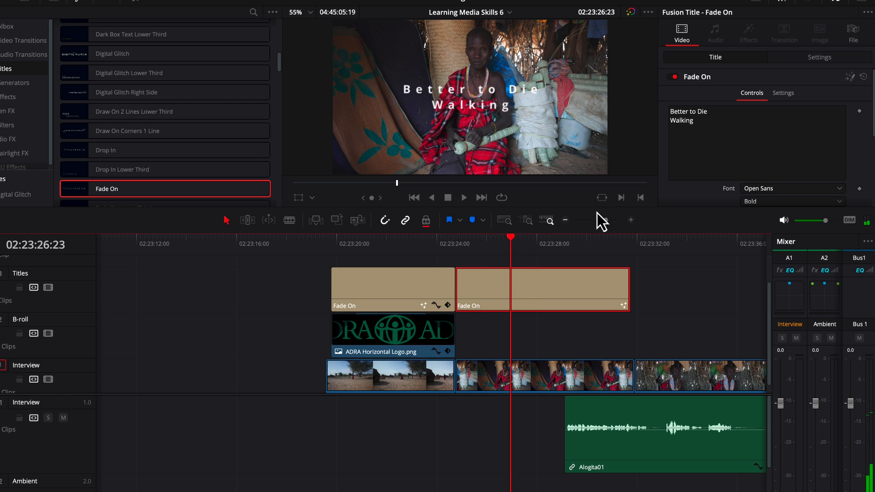
scroll(739, 147, down, 5)
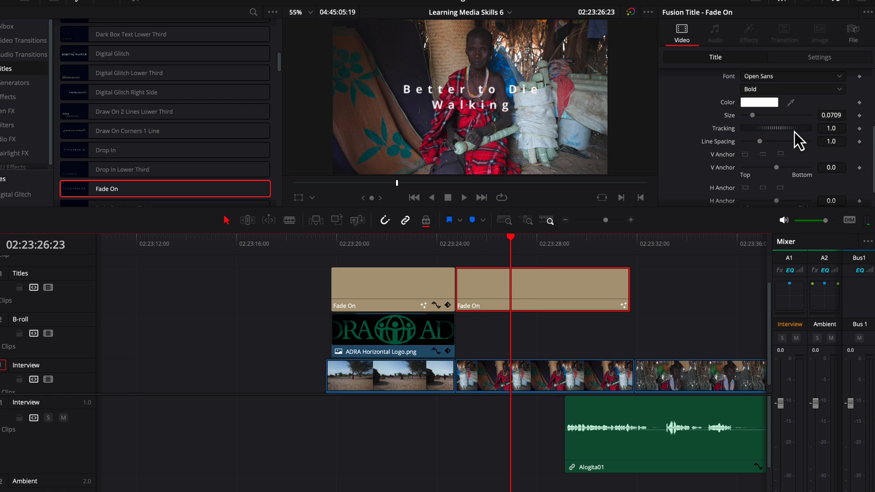
drag(775, 130, 768, 132)
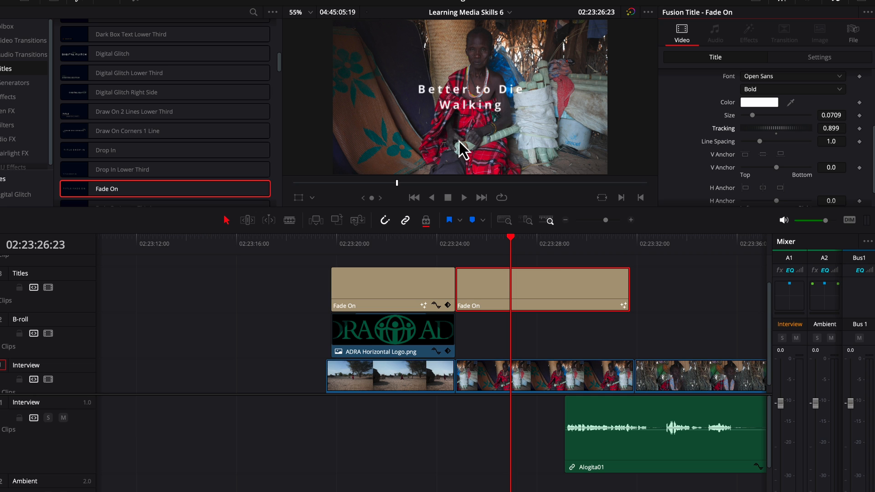
drag(760, 141, 755, 116)
Step: Set the "Better to Die Walking" title's position to X -319, Y -224 and play from the end of the logo shot into it
click(807, 60)
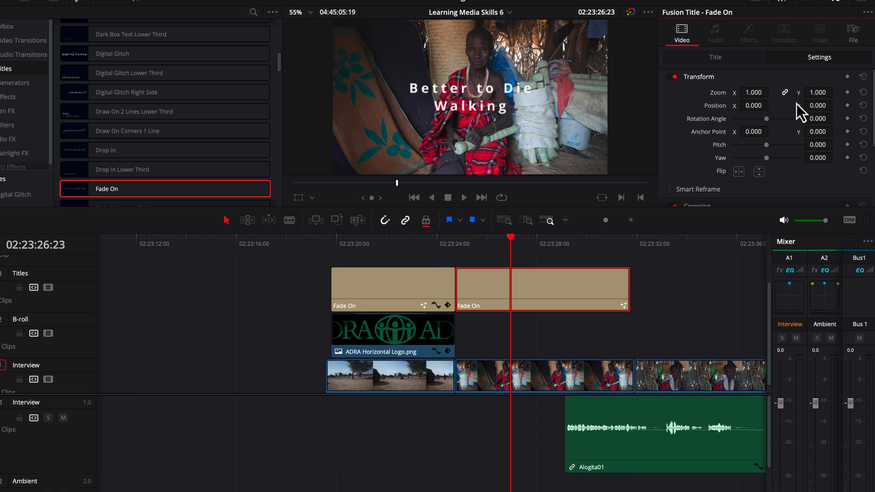
drag(817, 107, 575, 114)
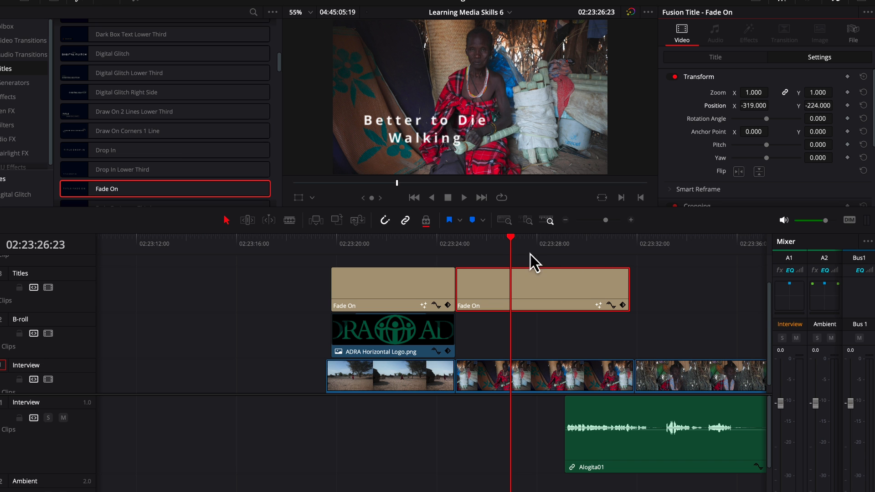
drag(508, 241, 425, 263)
key(space)
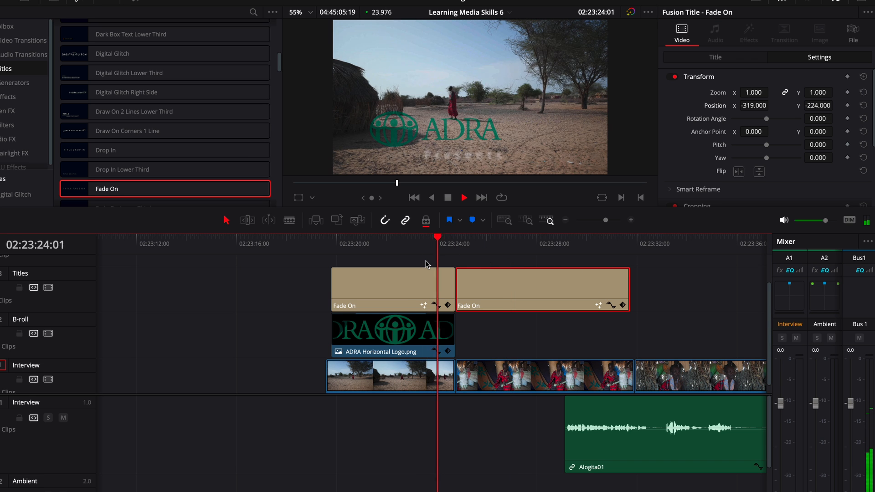